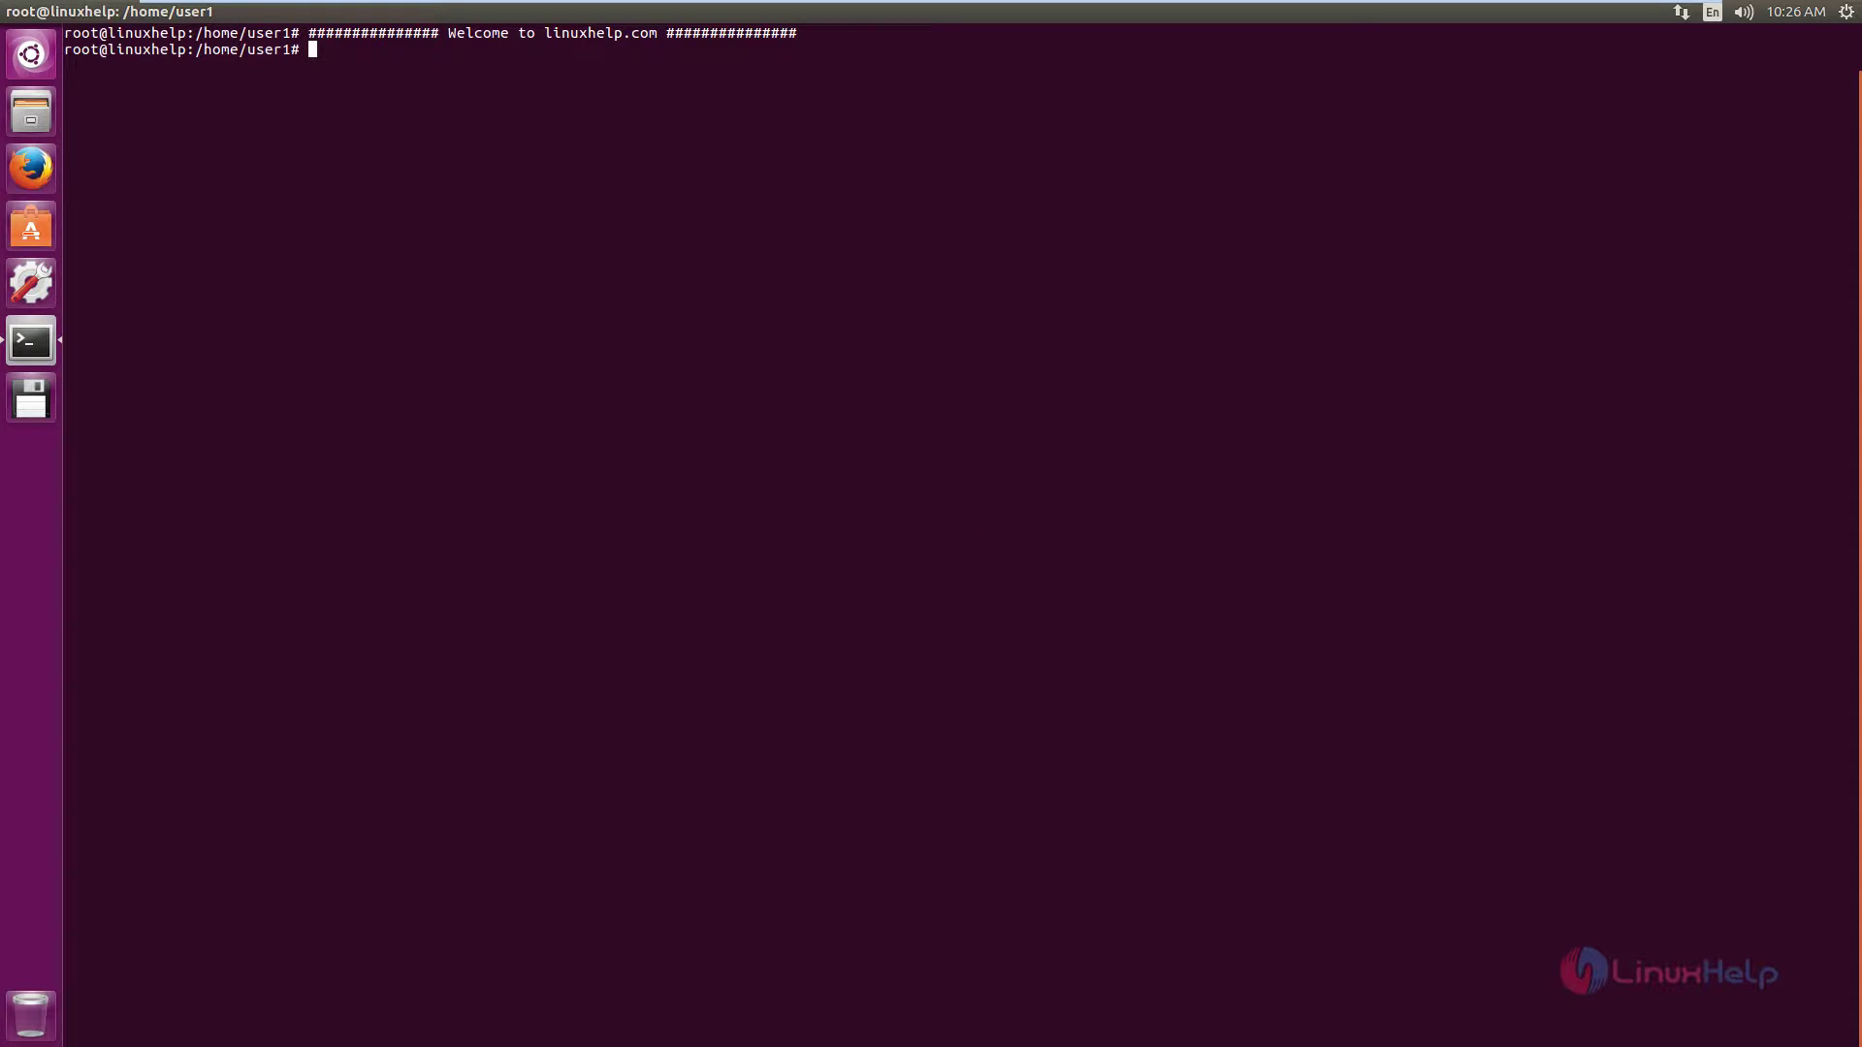
Clear the terminal and download install.sh from files.webuzo.com with wget.
key("ctrl+u")
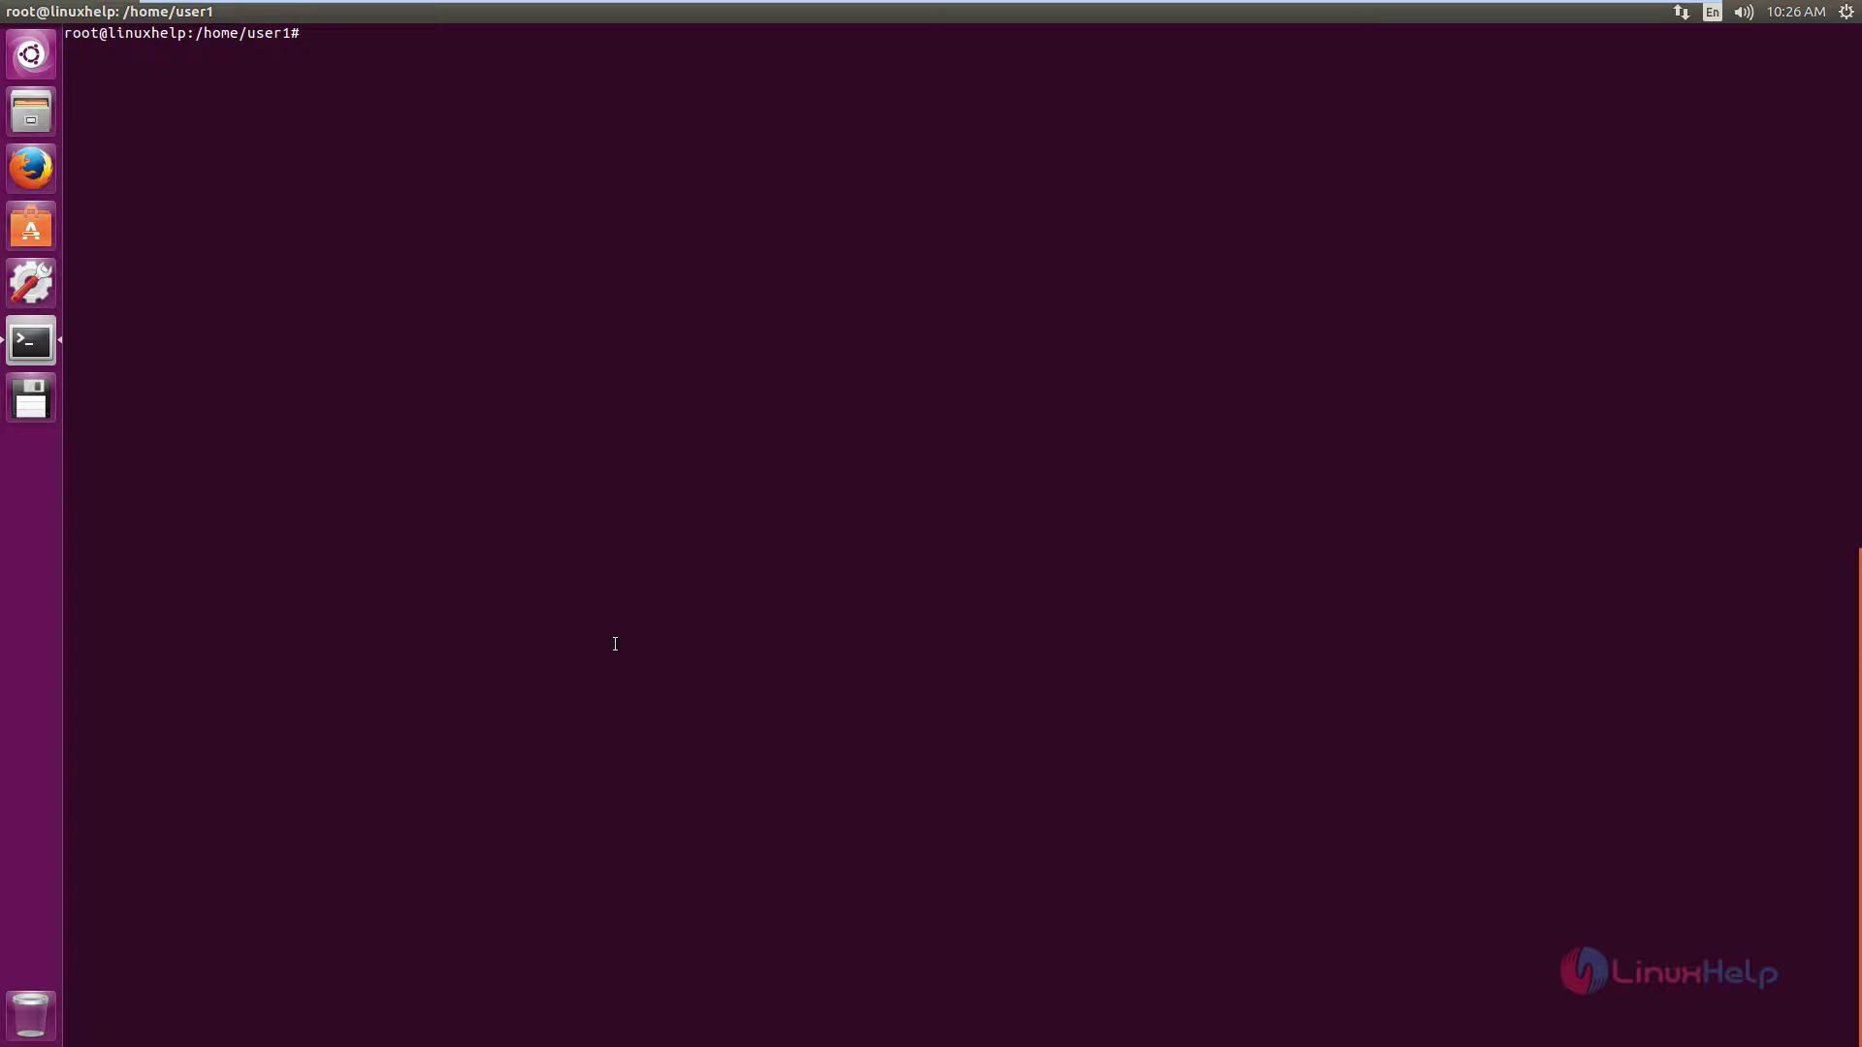
type("wget http://files.webuzo.com/instr")
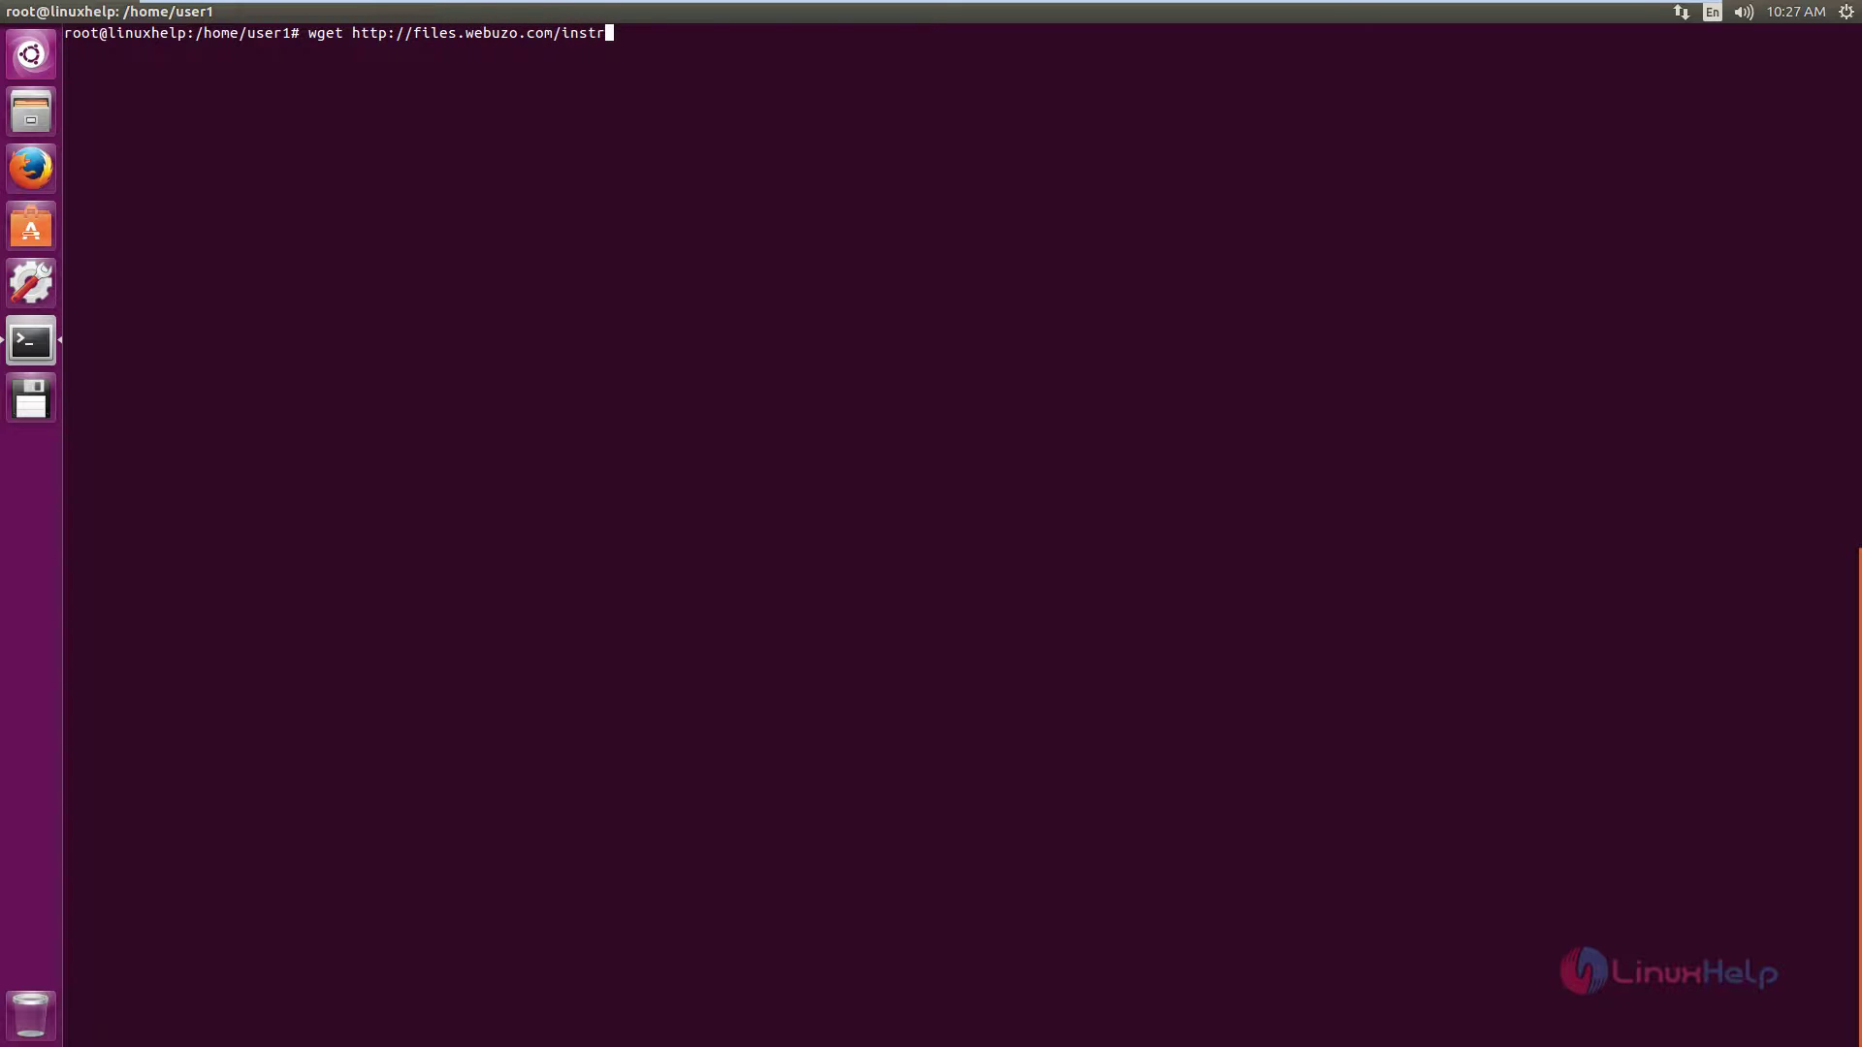
key("BackSpace")
type("all.sh")
key("Return")
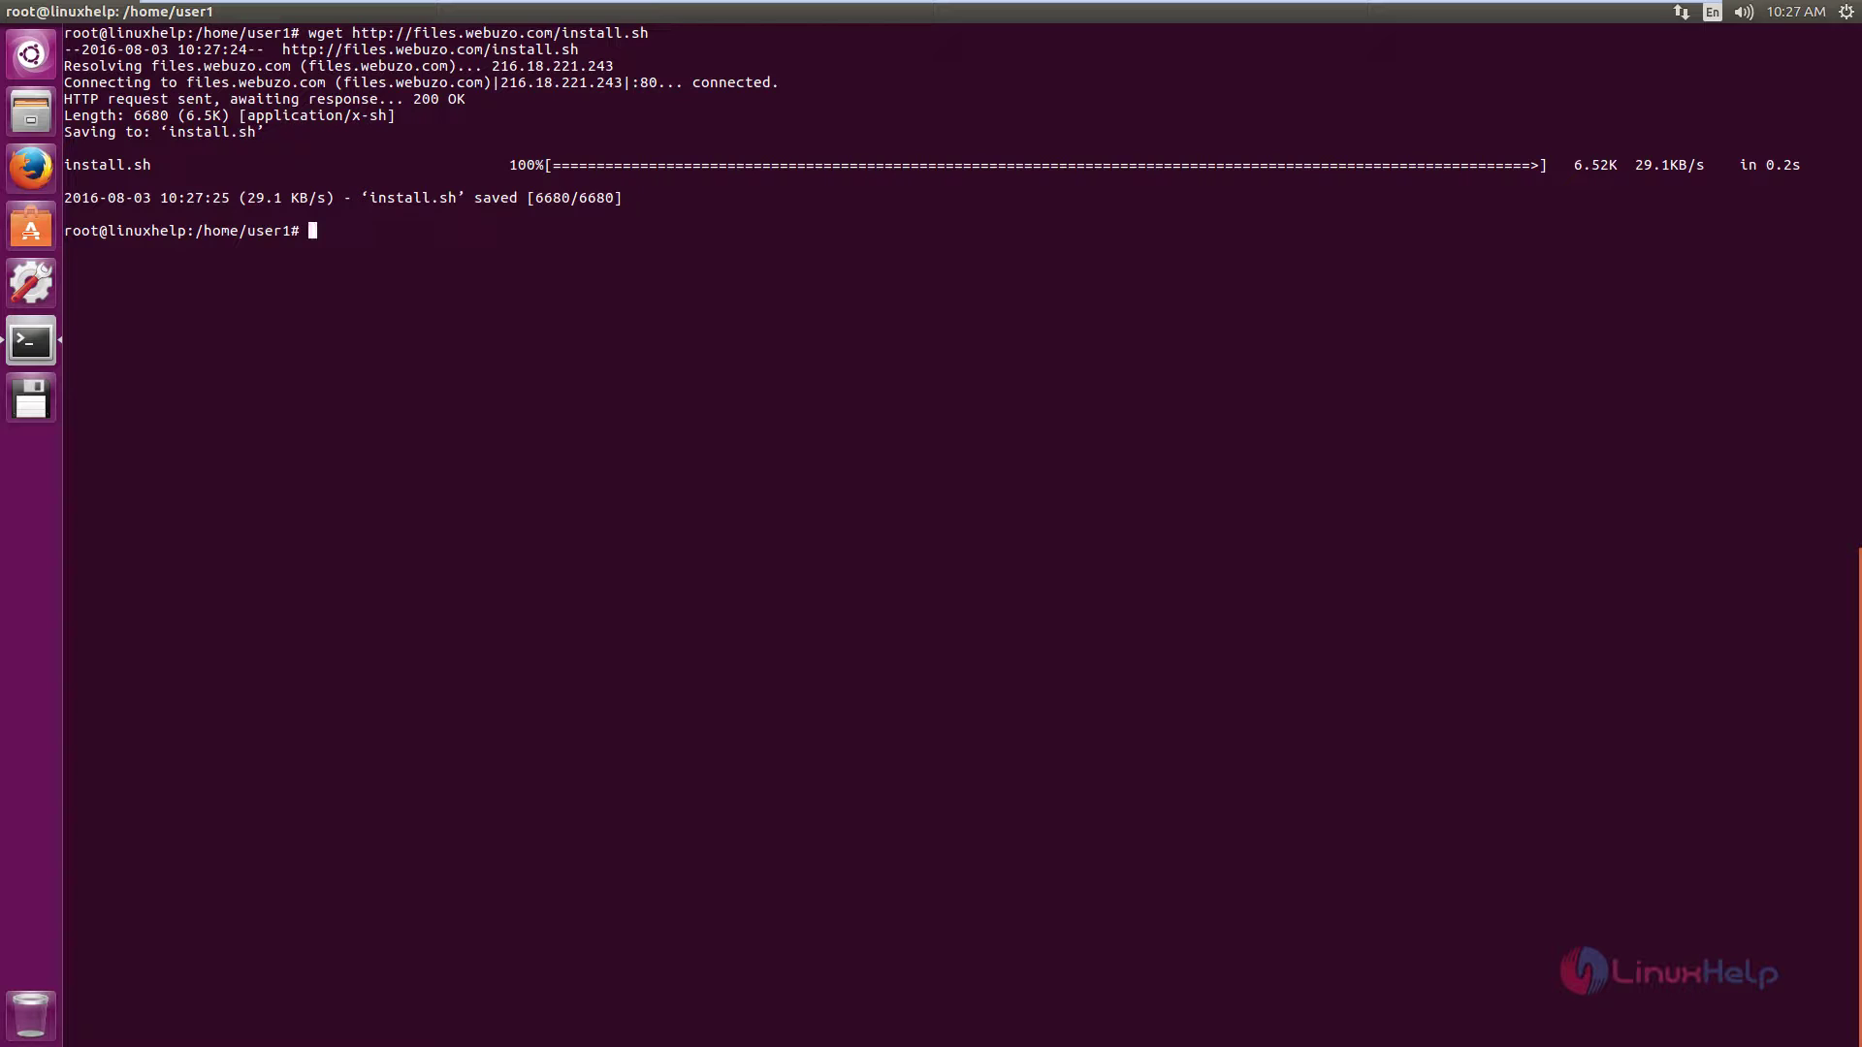
Make install.sh executable with chmod 755.
type("chmod 755 in")
key("Tab")
key("Return")
List the home folder to confirm install.sh's permissions, then launch ./install.sh.
type("ll")
key("Return")
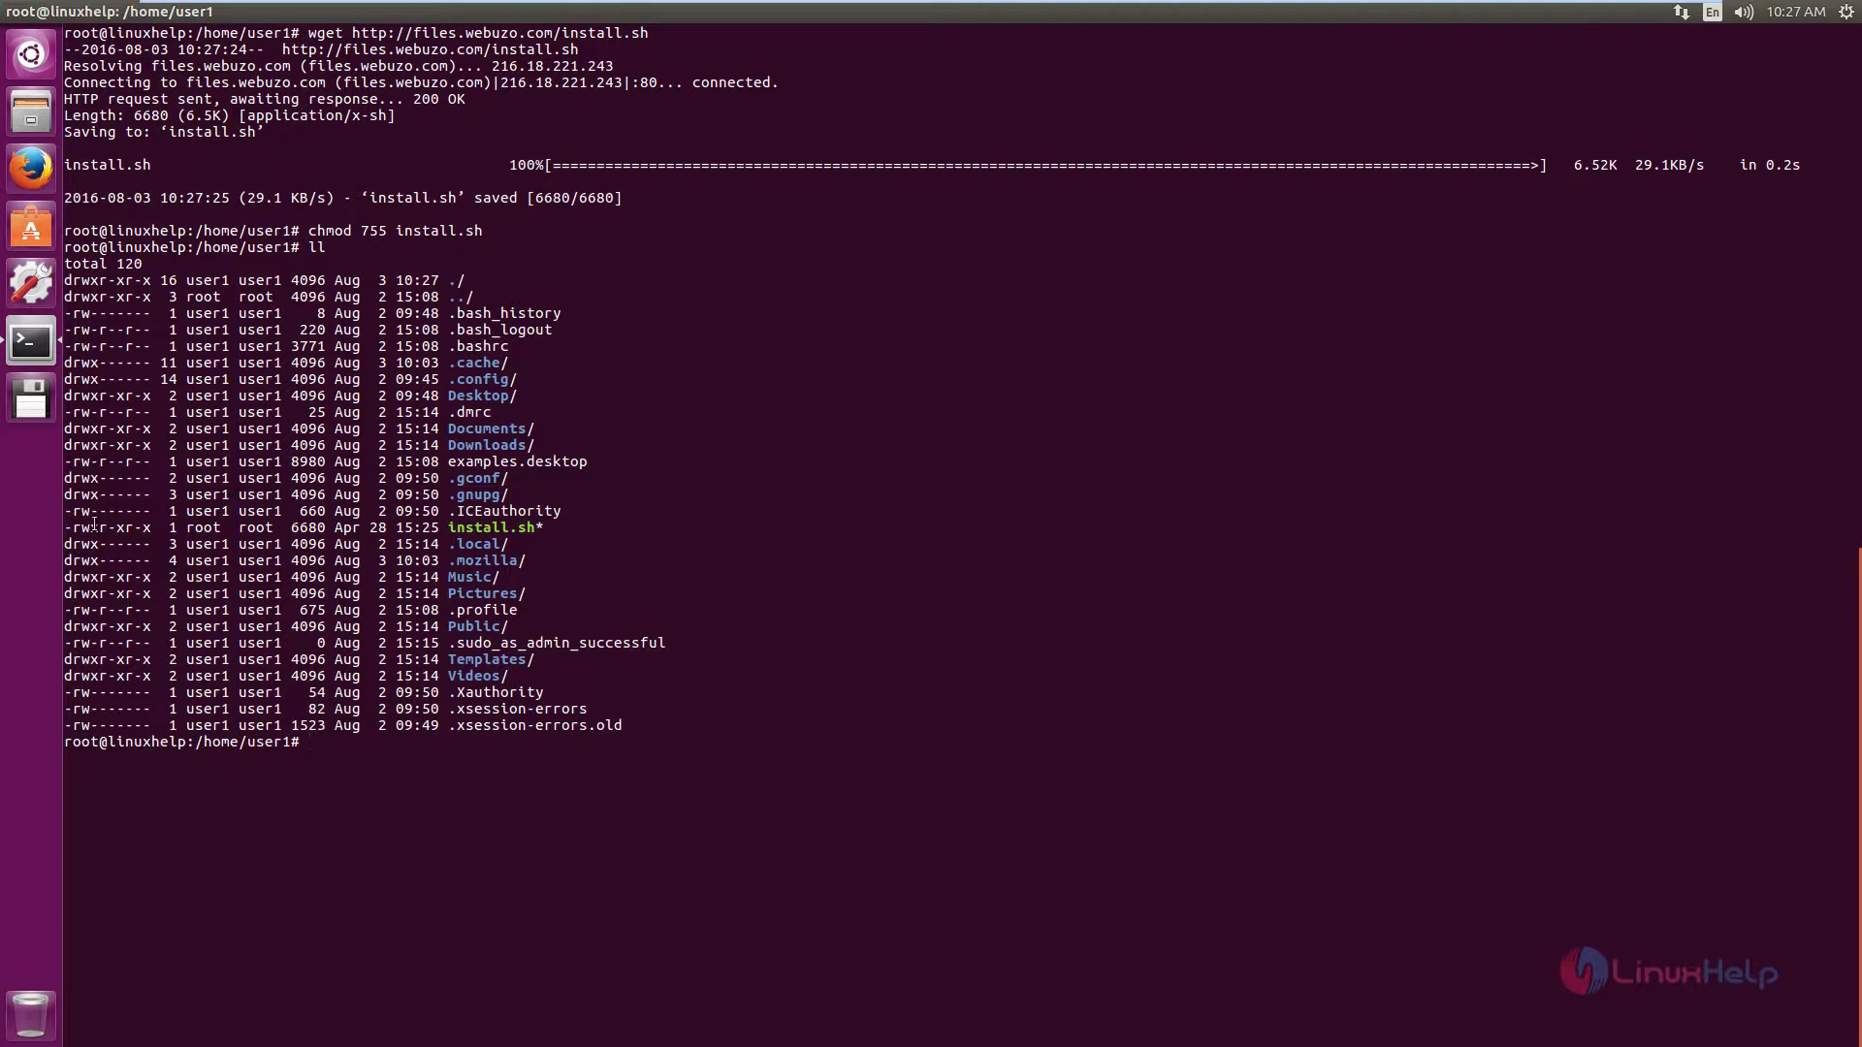
left_click_drag(85, 530, 118, 531)
left_click(138, 531)
type("./install.sh")
key("Return")
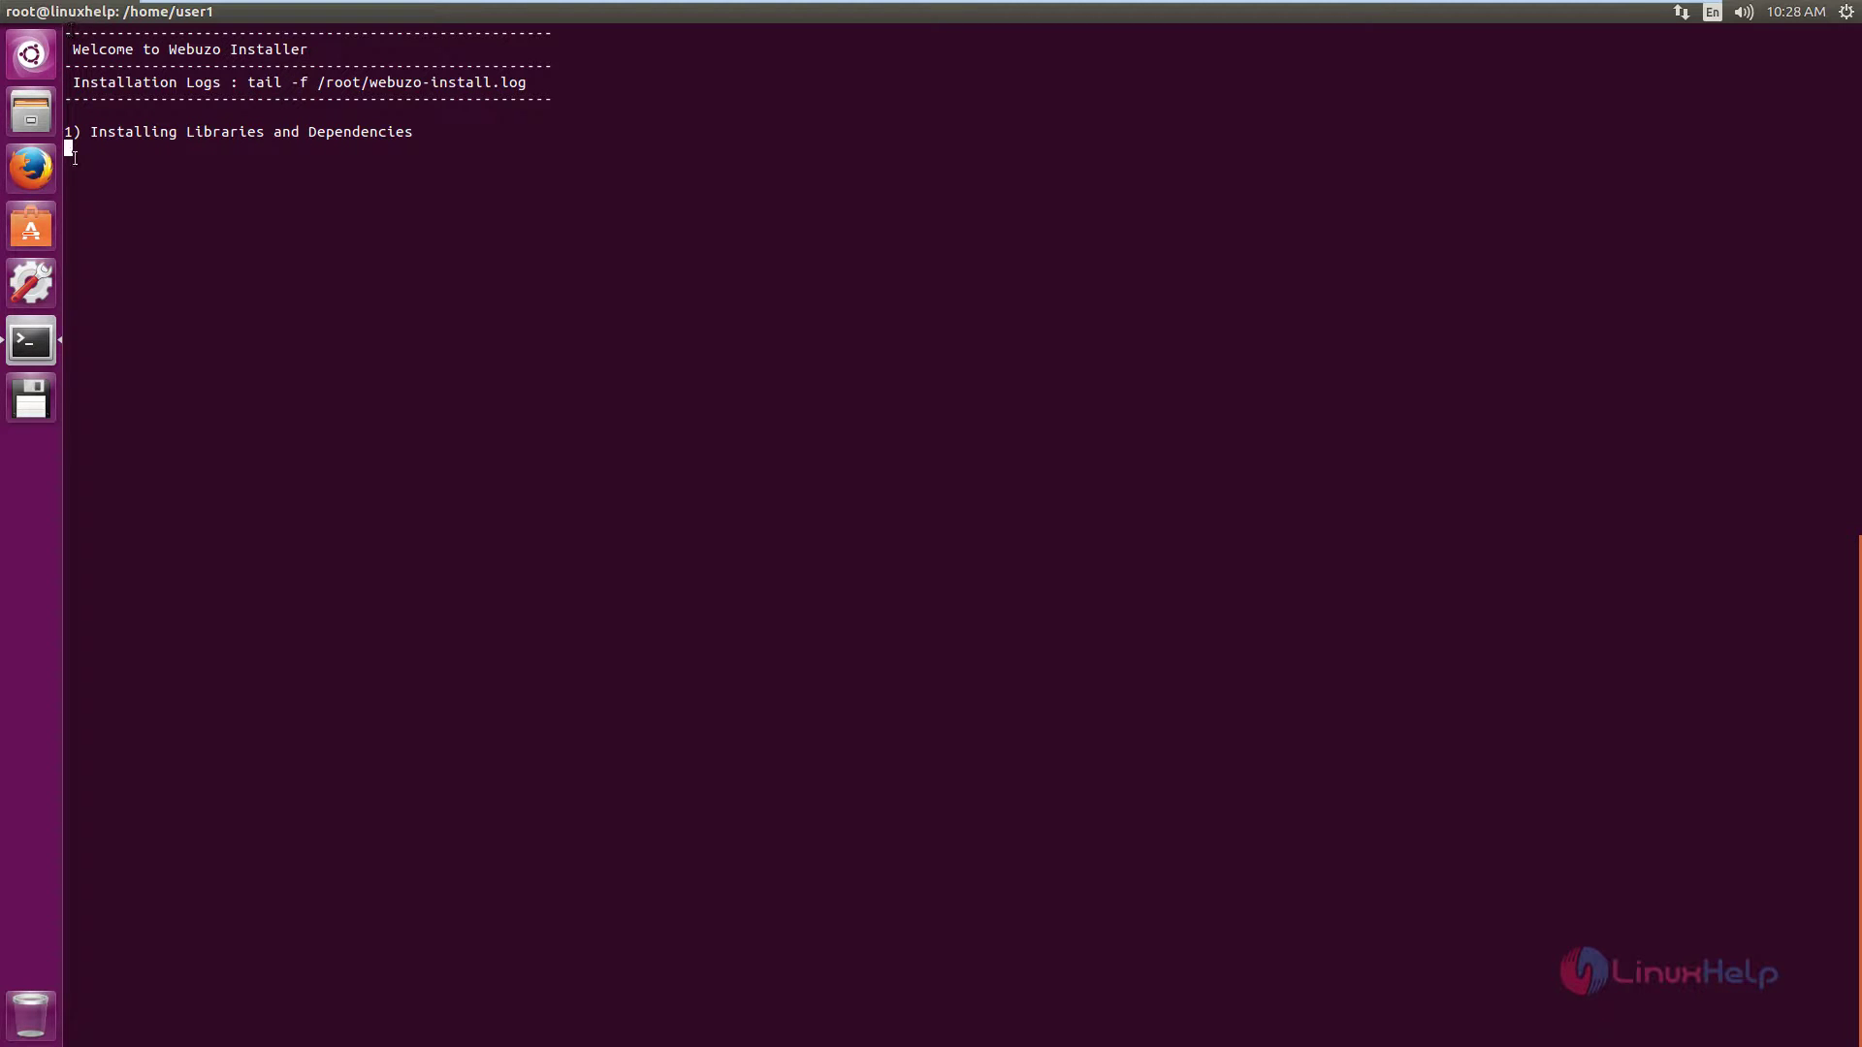
Follow the install in a second terminal with tail -f /root/webuzo-install.log until it completes.
right_click(39, 349)
left_click(109, 399)
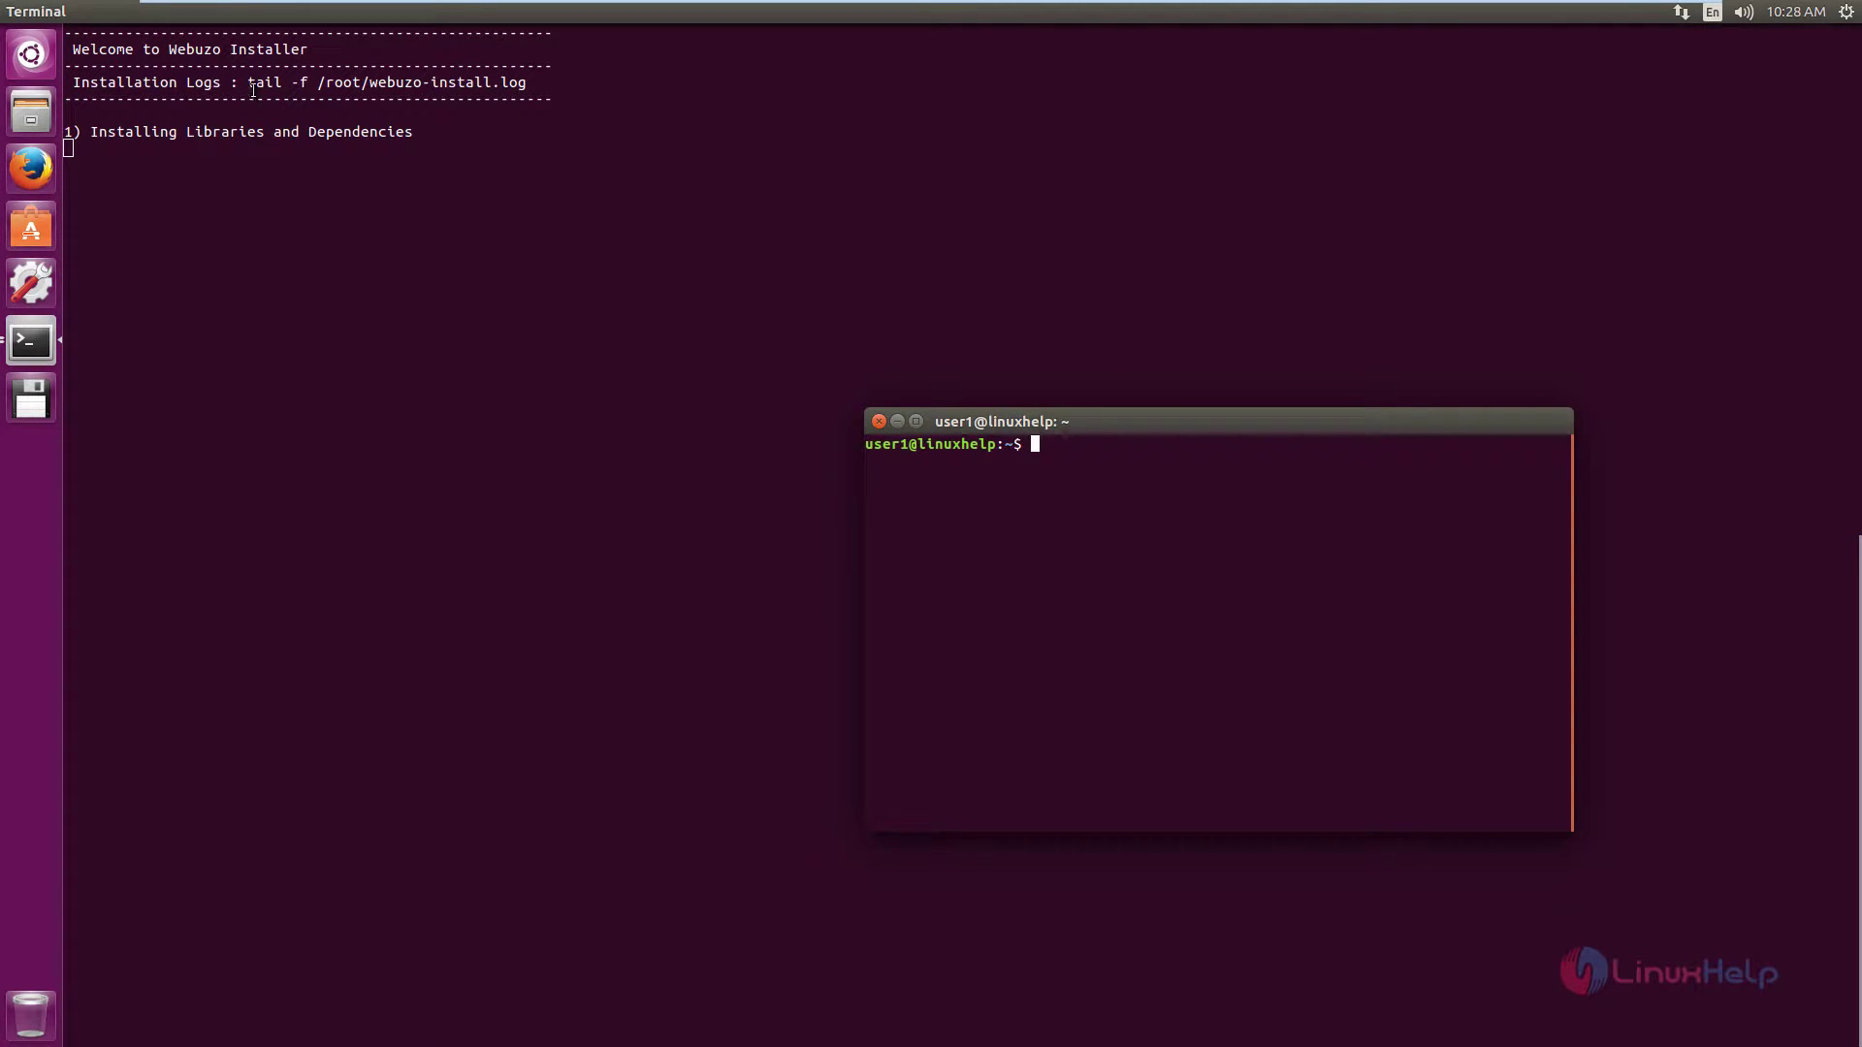
left_click_drag(249, 82, 308, 81)
left_click_drag(459, 82, 526, 82)
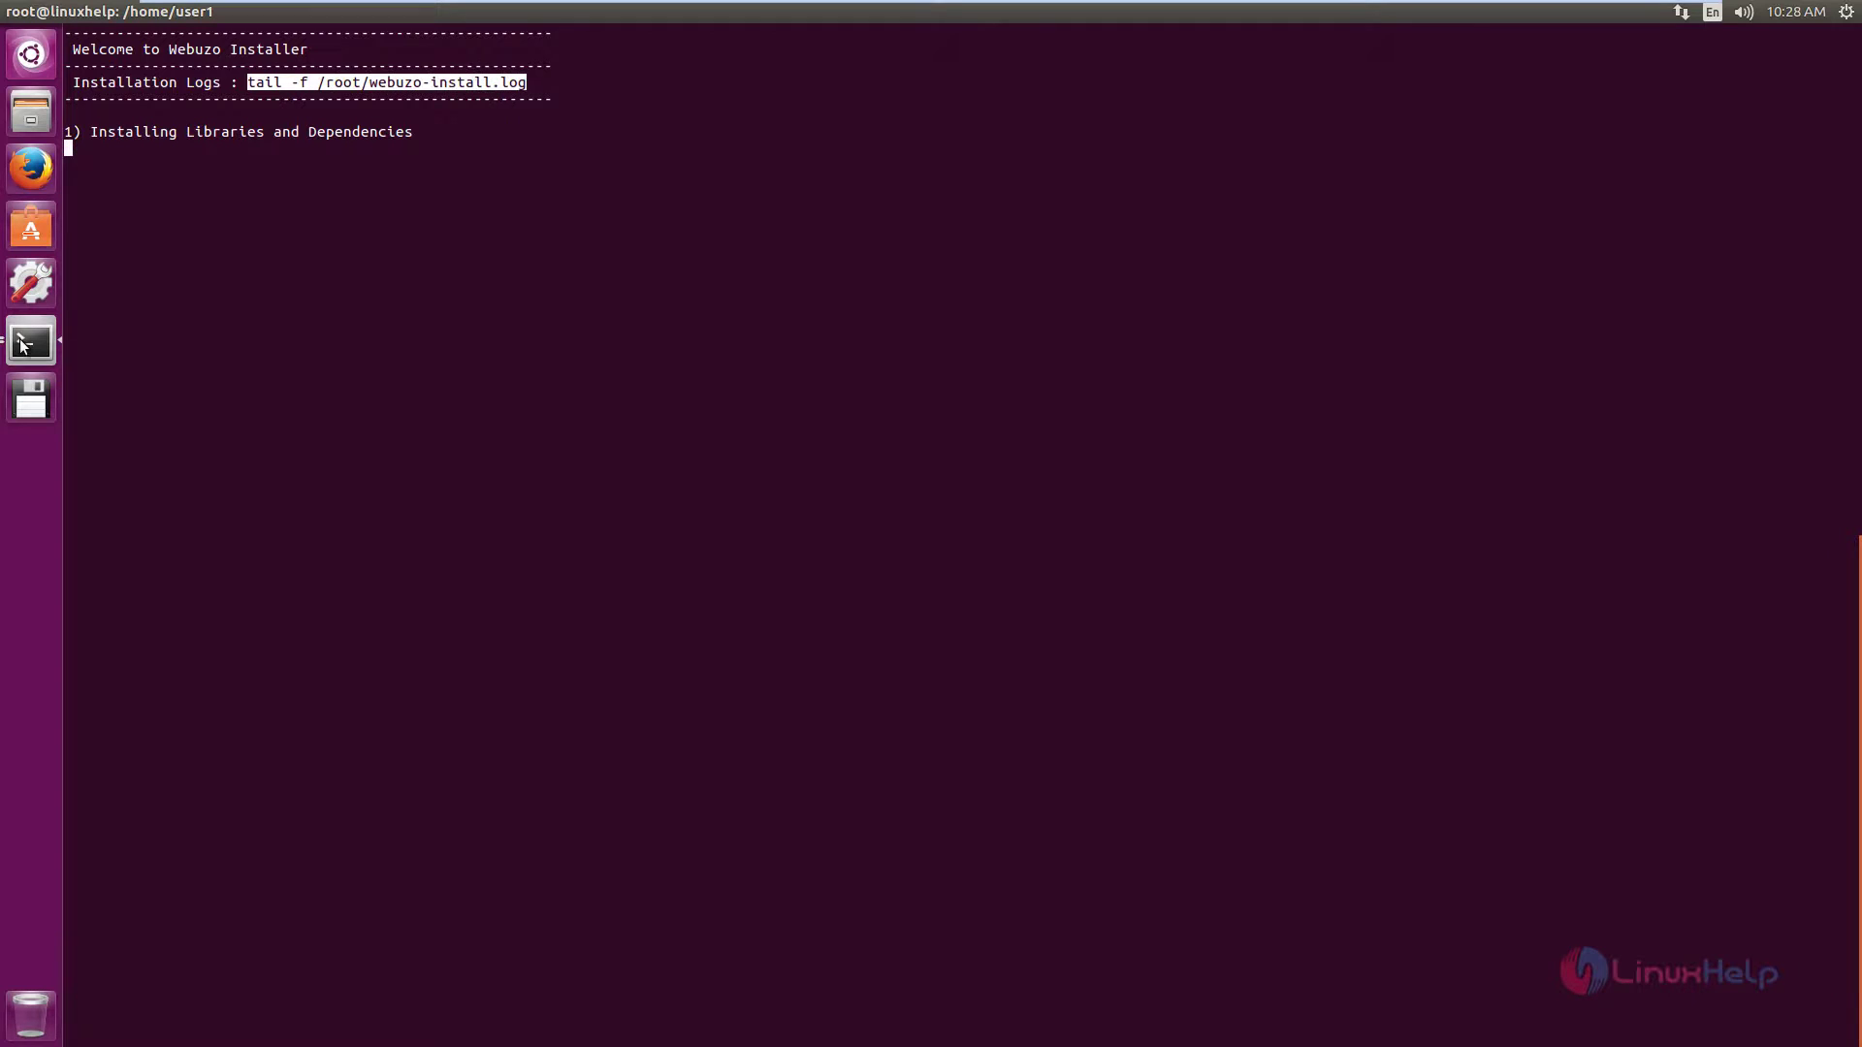
left_click(21, 345)
left_click(1168, 549)
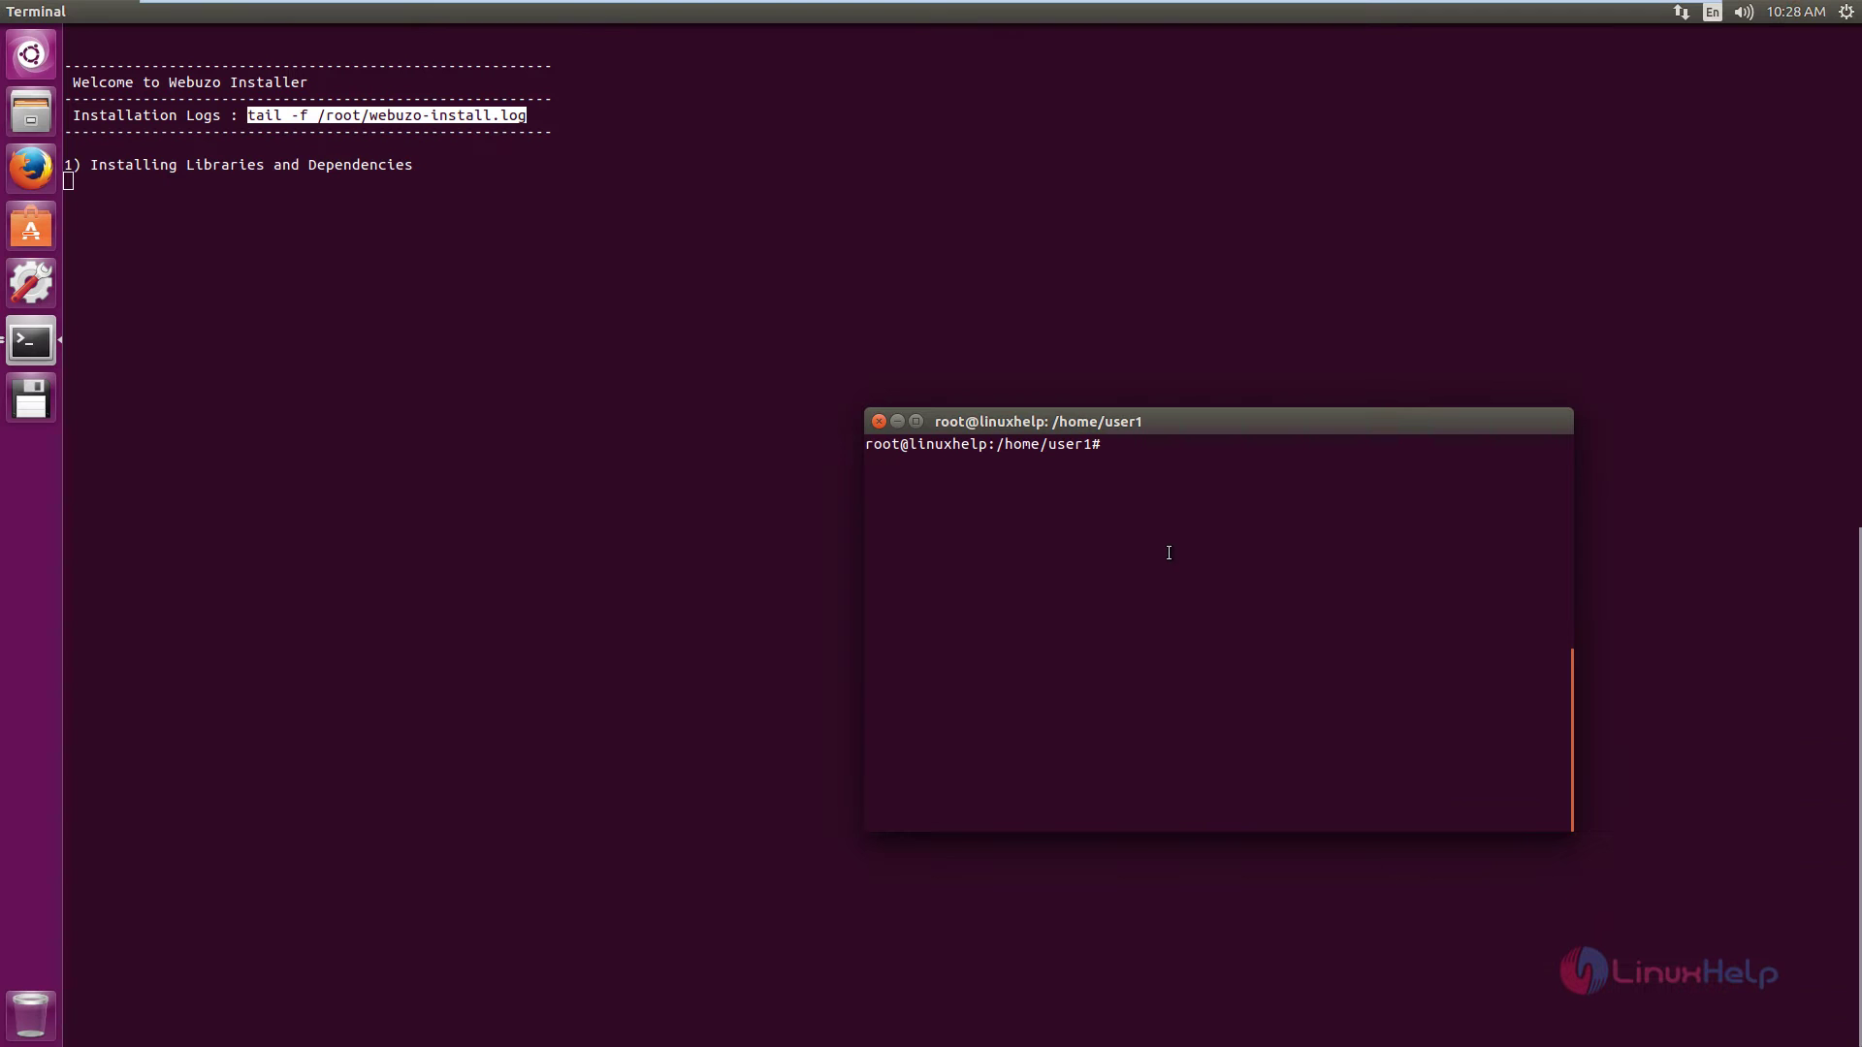
middle_click(1184, 564)
key("Return")
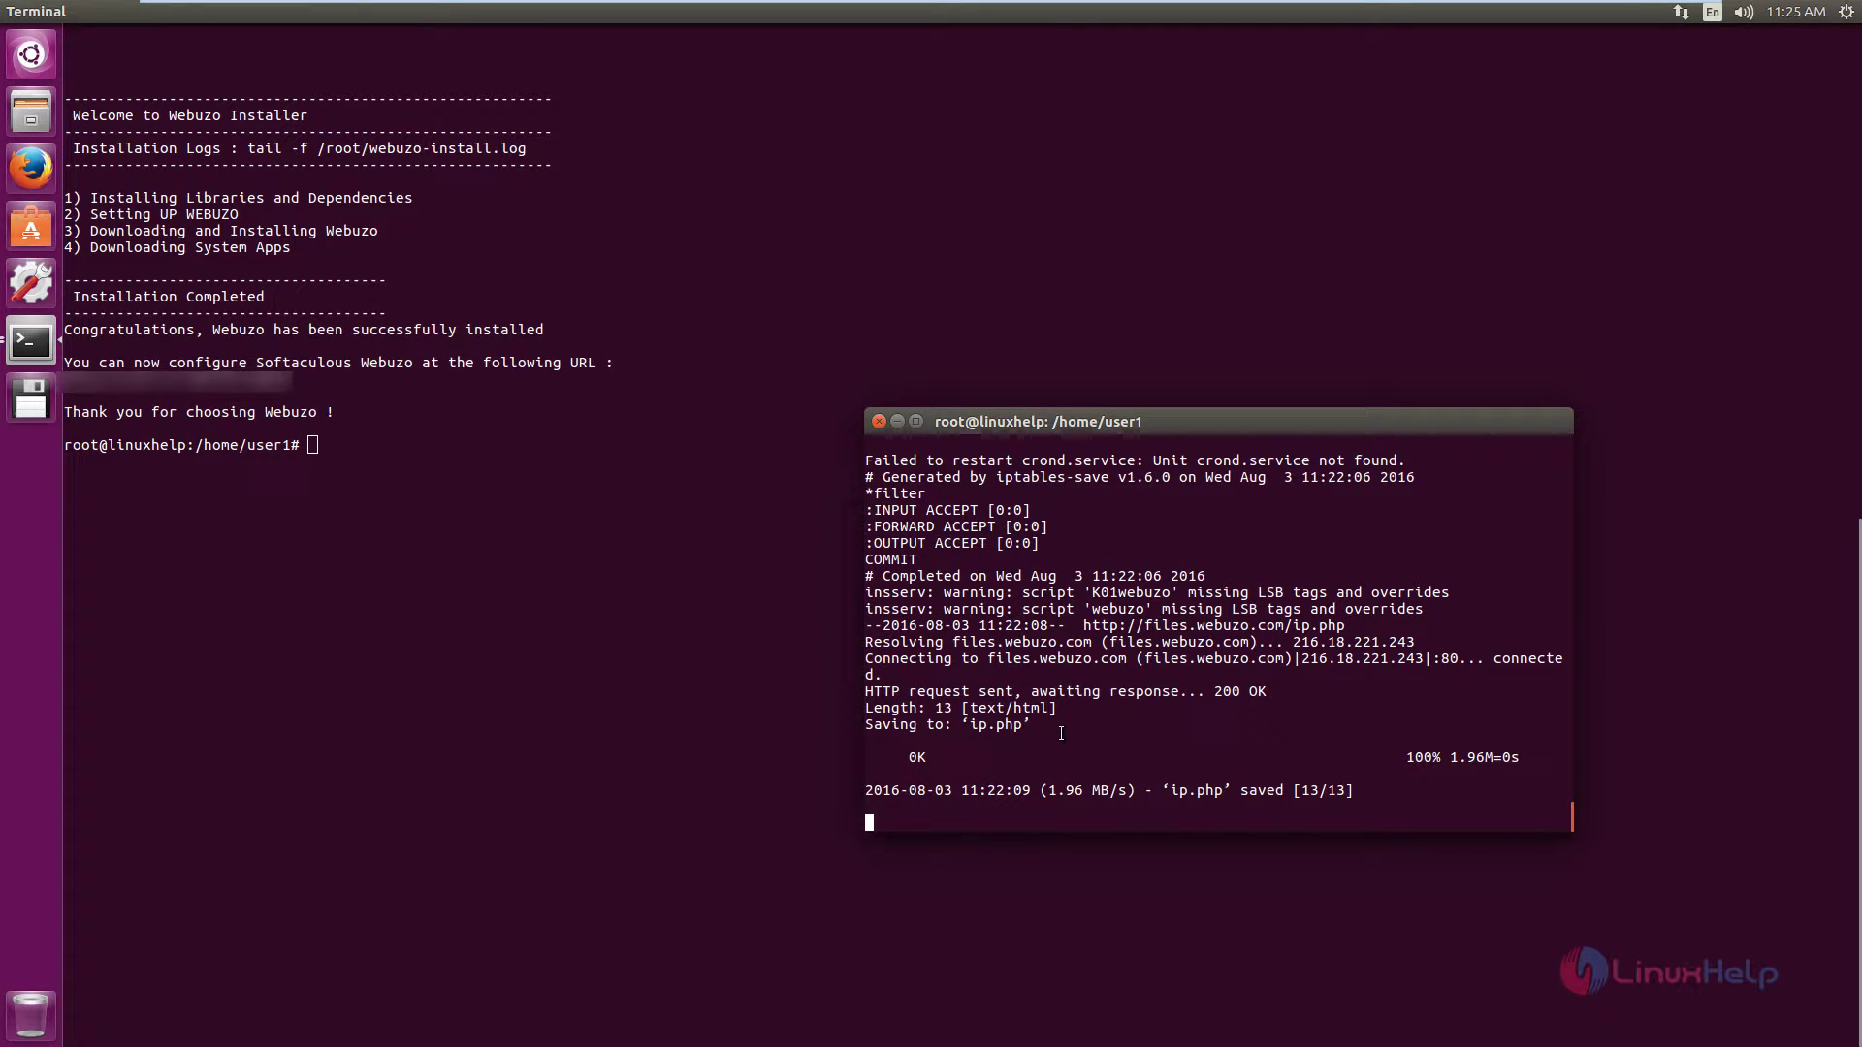
left_click(441, 496)
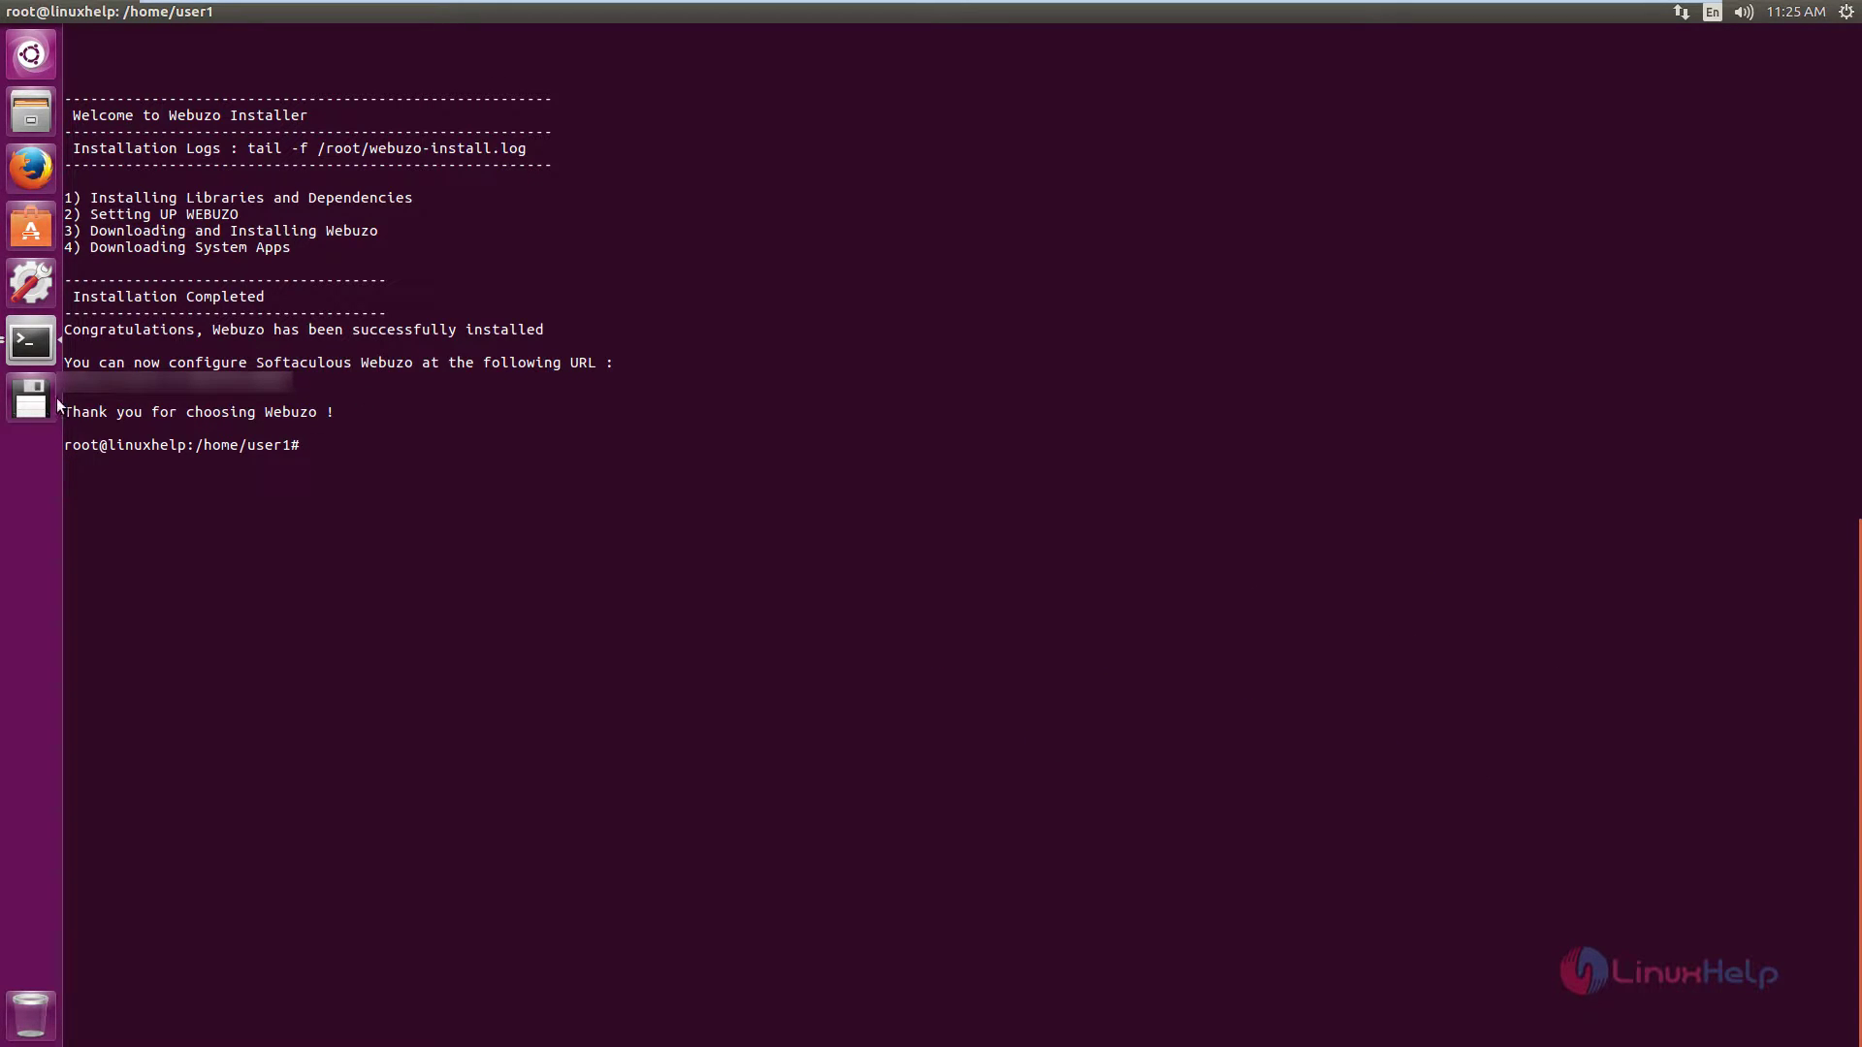
Load the Webuzo setup page at 192.168.7.123:2004 in the browser.
left_click(290, 388, "ctrl")
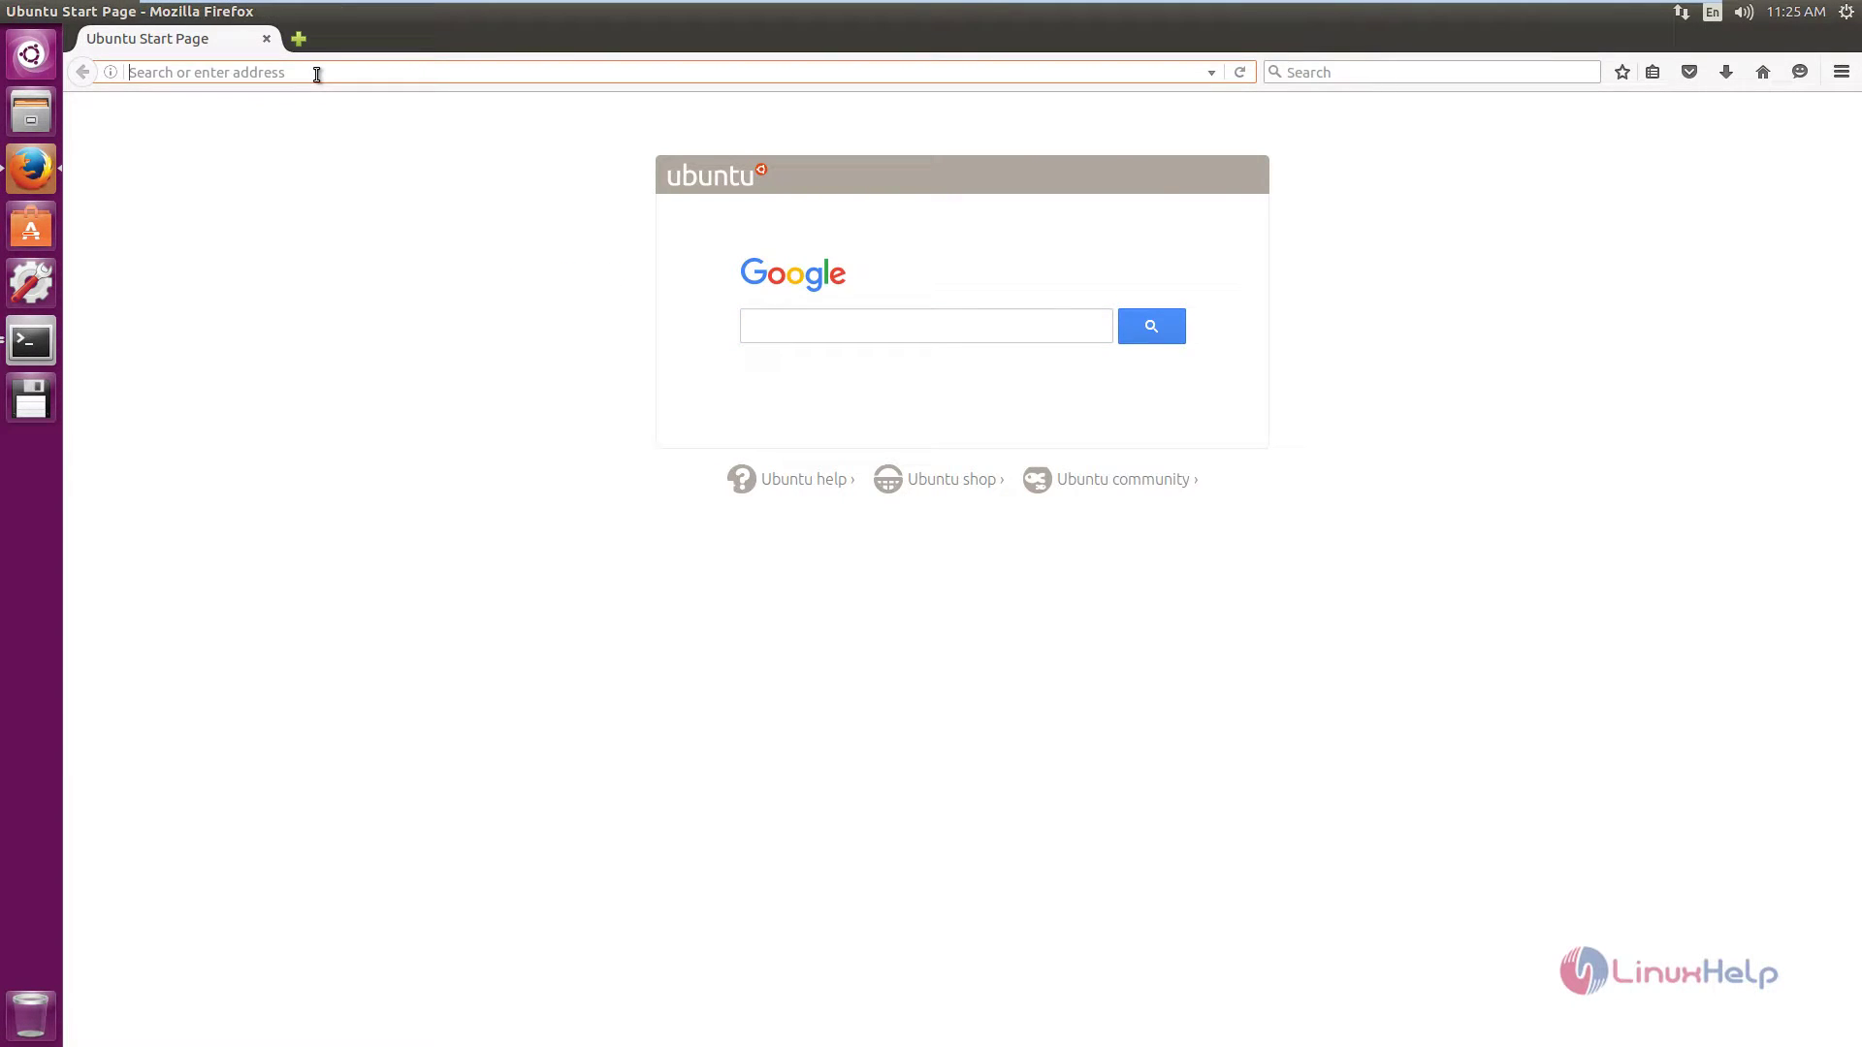
type("192.168.7.123:20")
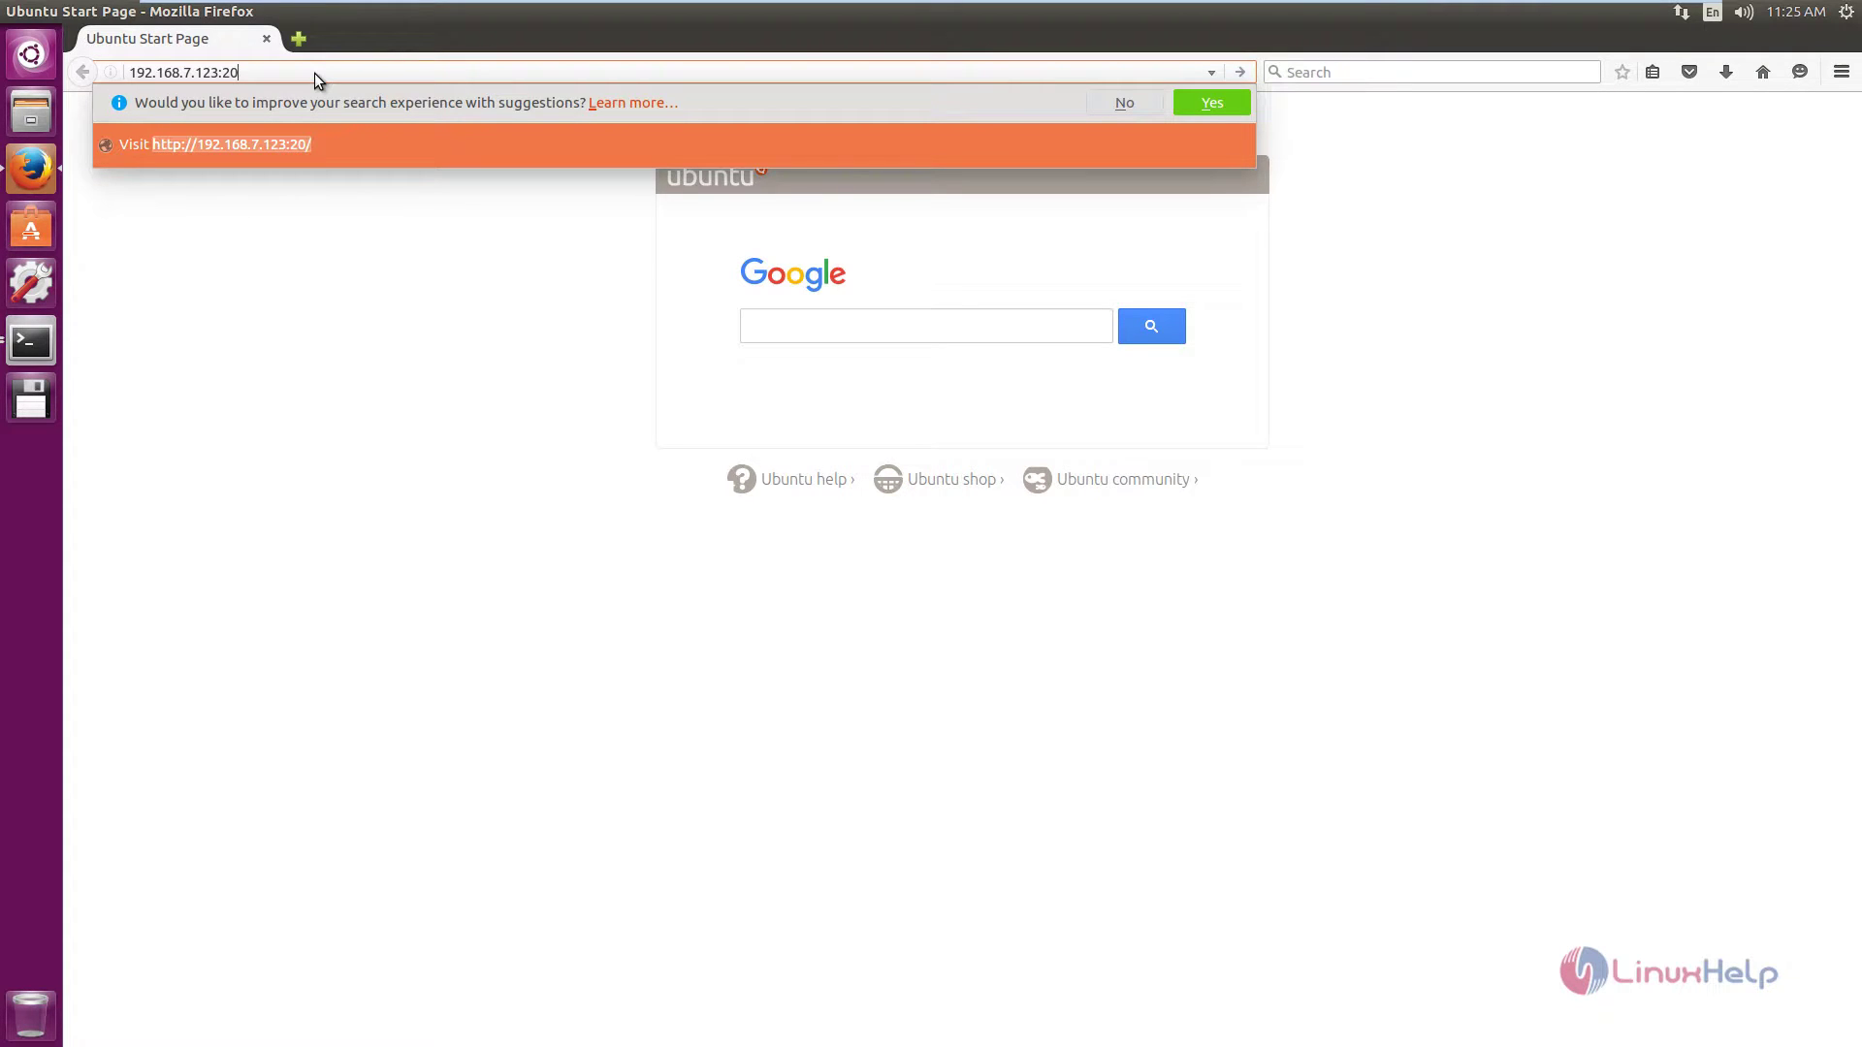
type("04")
key("Return")
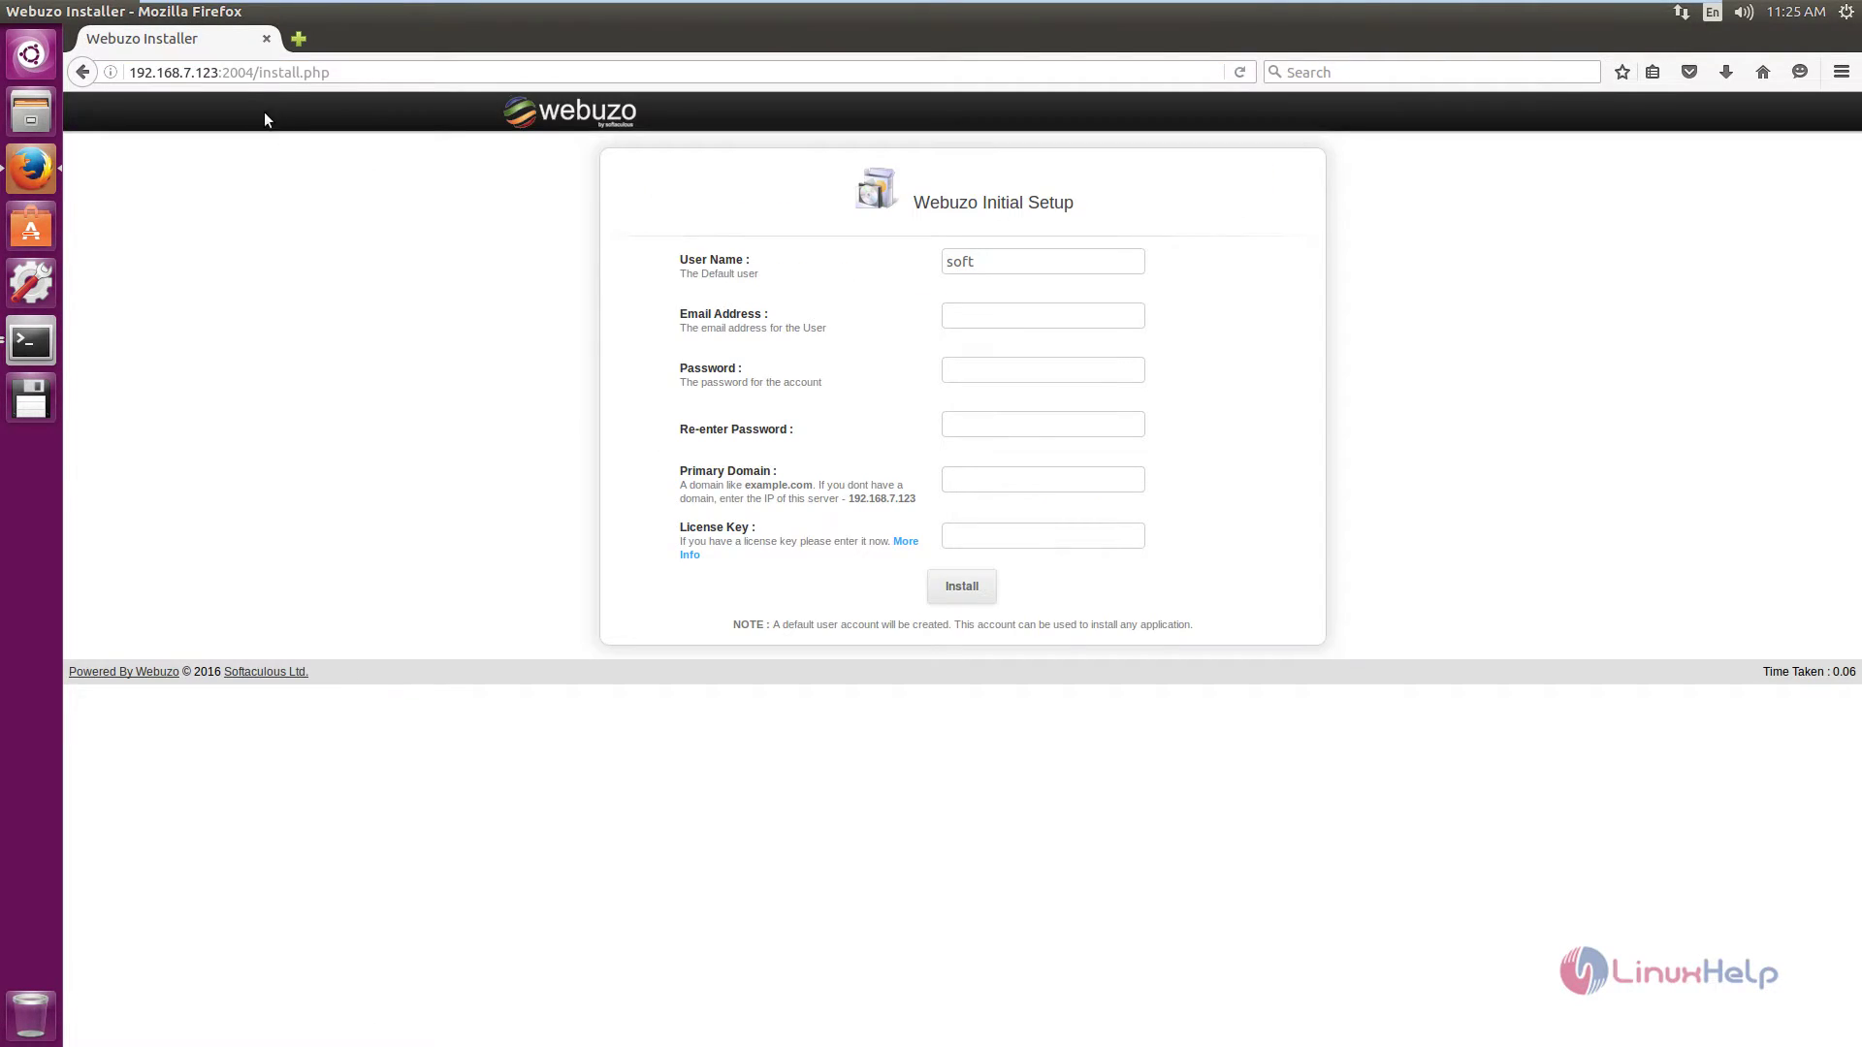
Enter user name soft, the account e-mail, matching passwords and primary domain 192.168.7.123.
left_click(1034, 274)
type("soft")
left_click(995, 322)
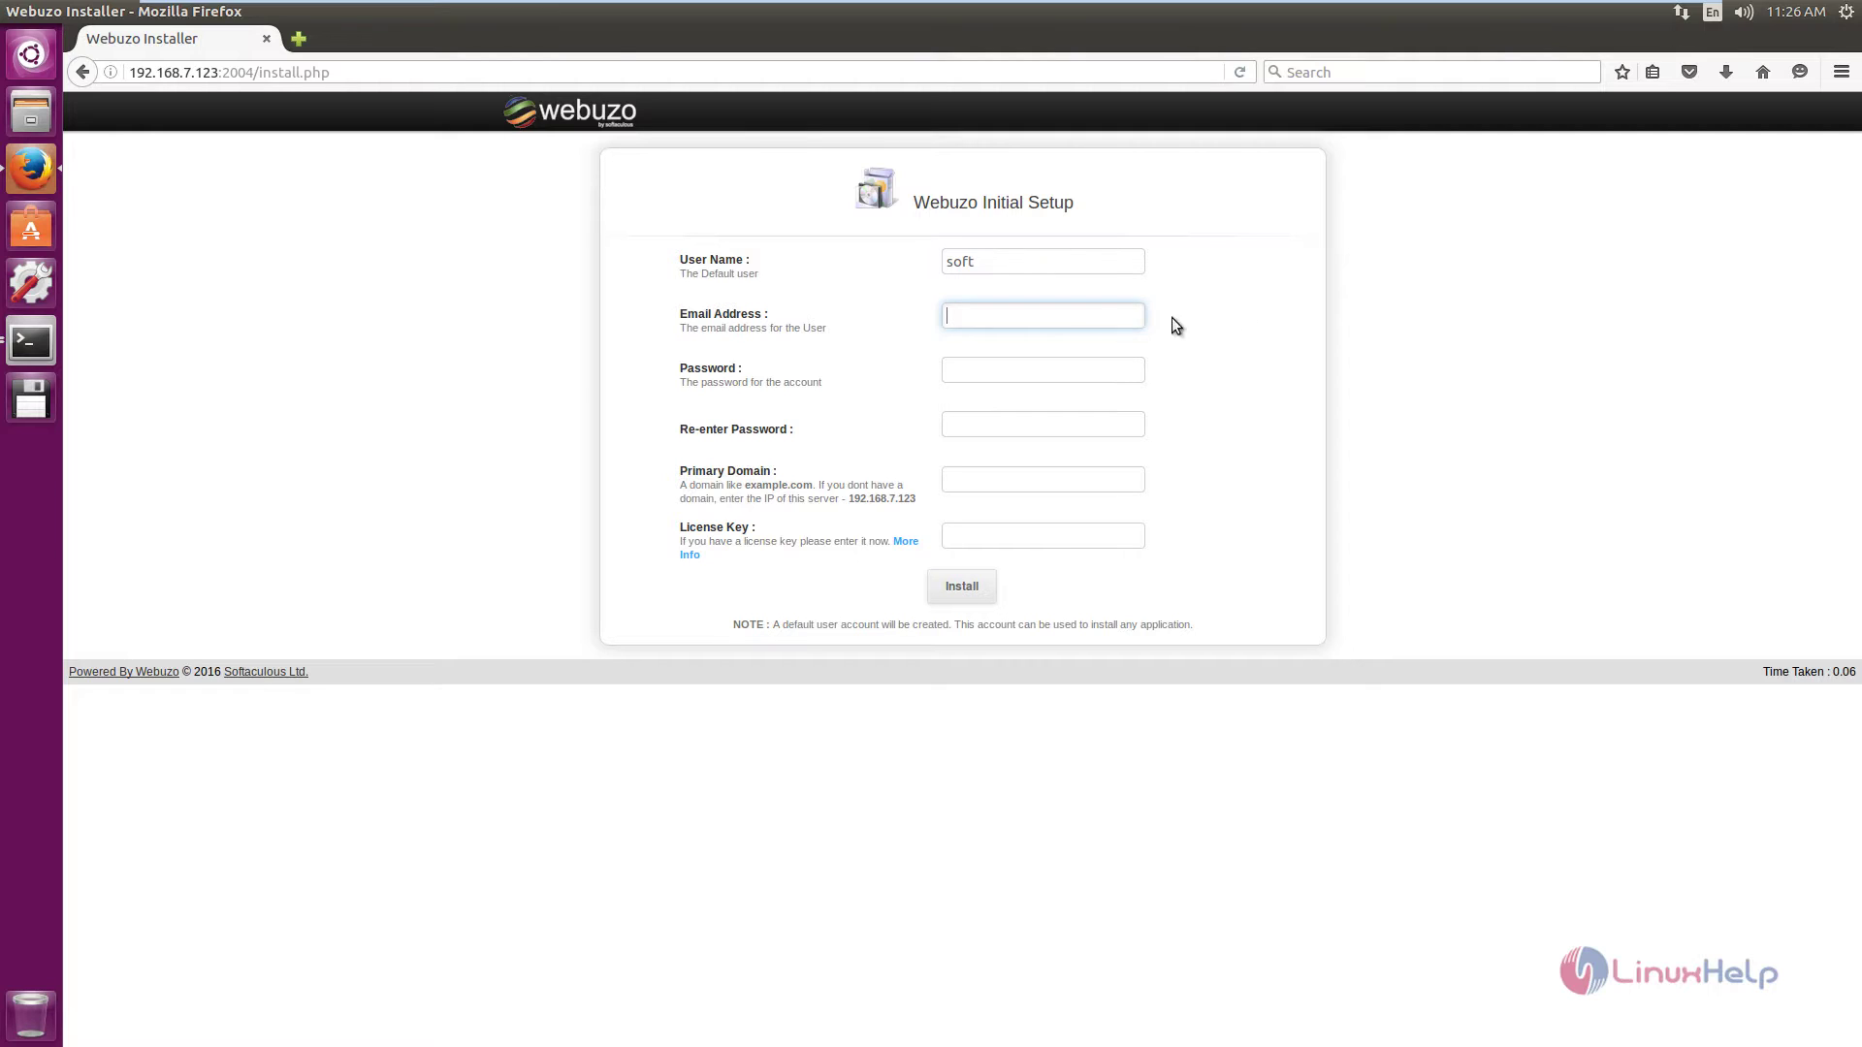
key("ctrl+v")
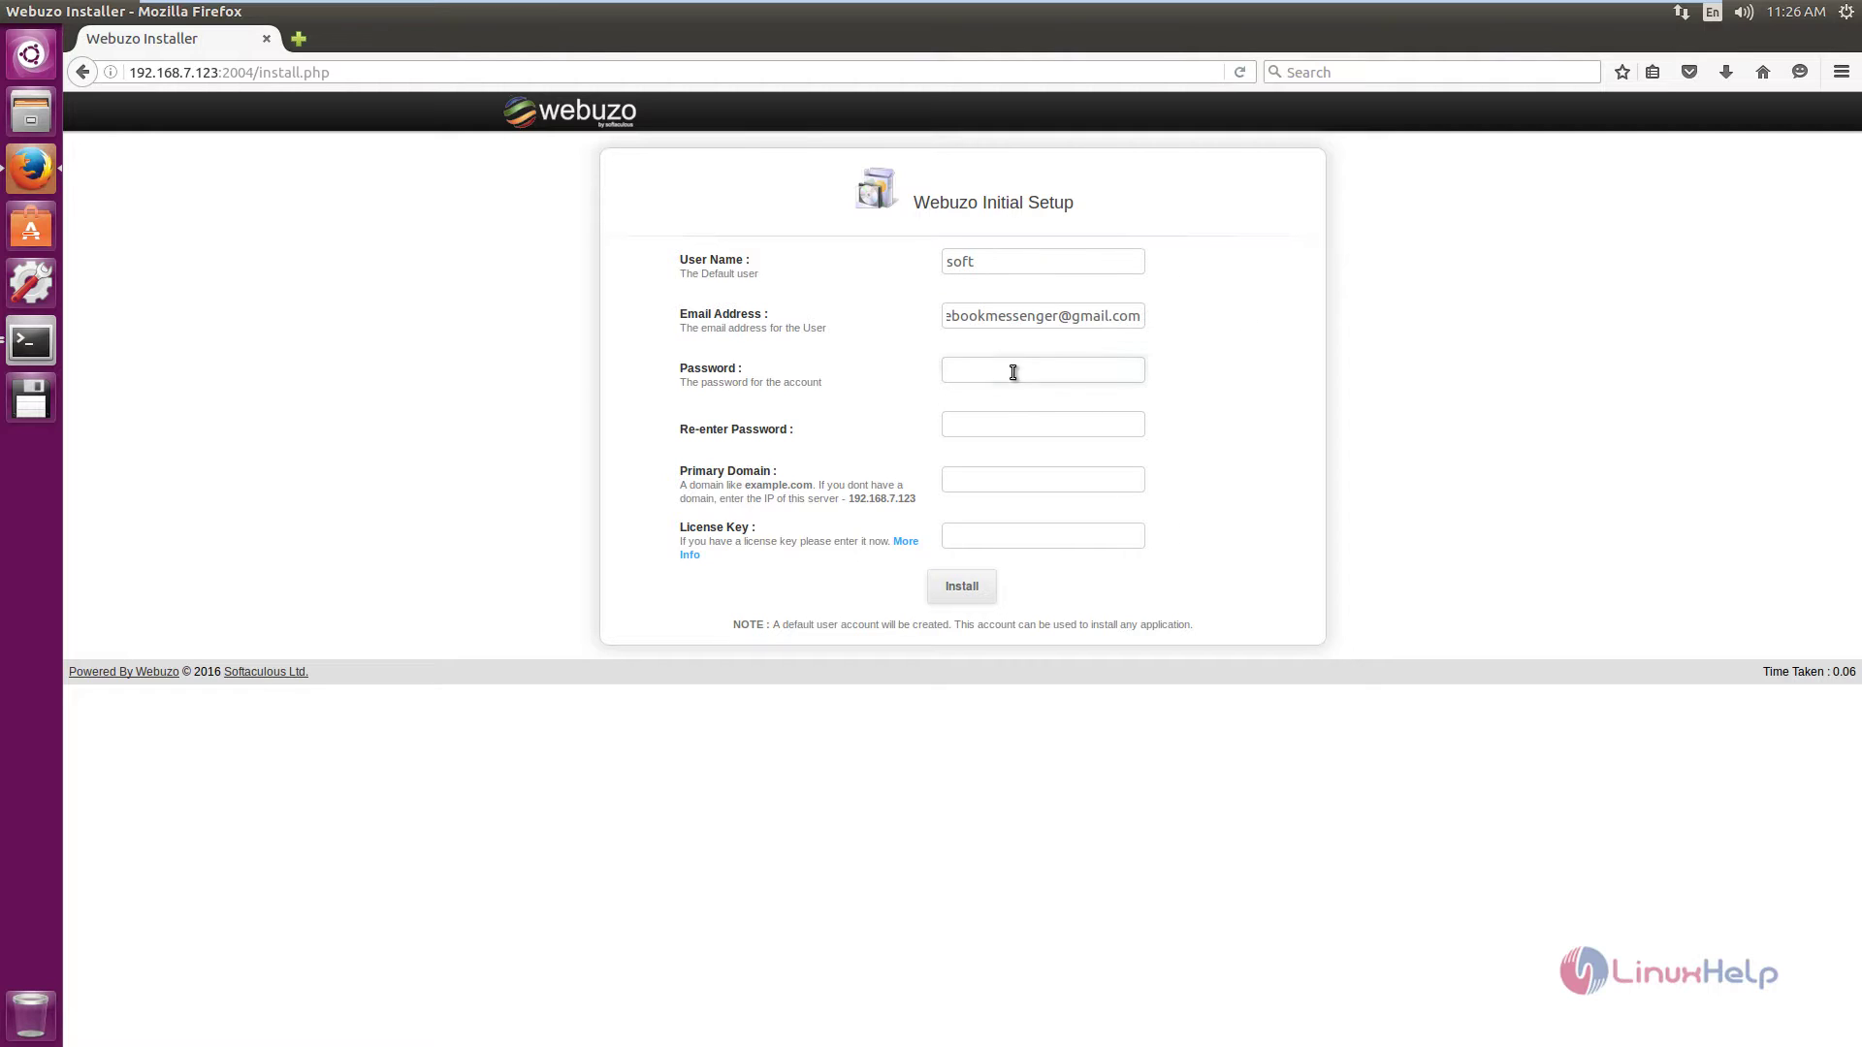
left_click(1017, 376)
key("ctrl+v")
left_click(1073, 426)
type("******")
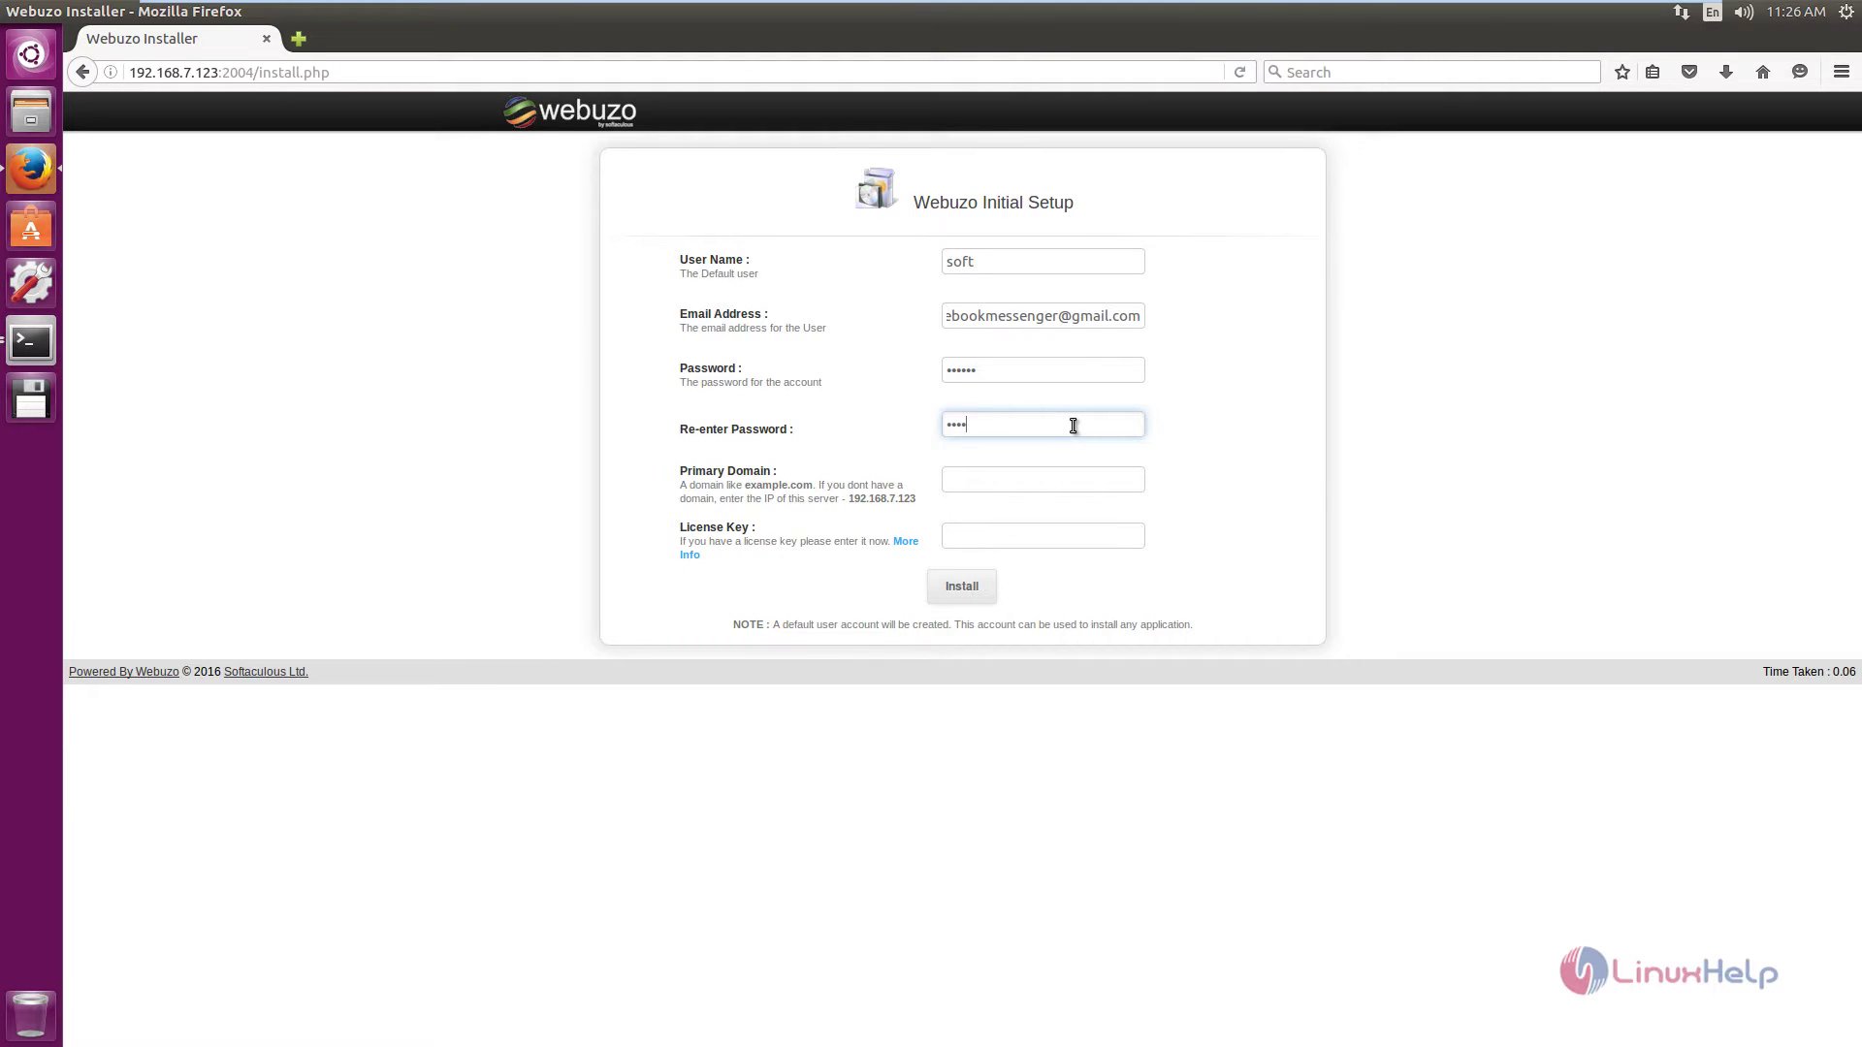
left_click(973, 481)
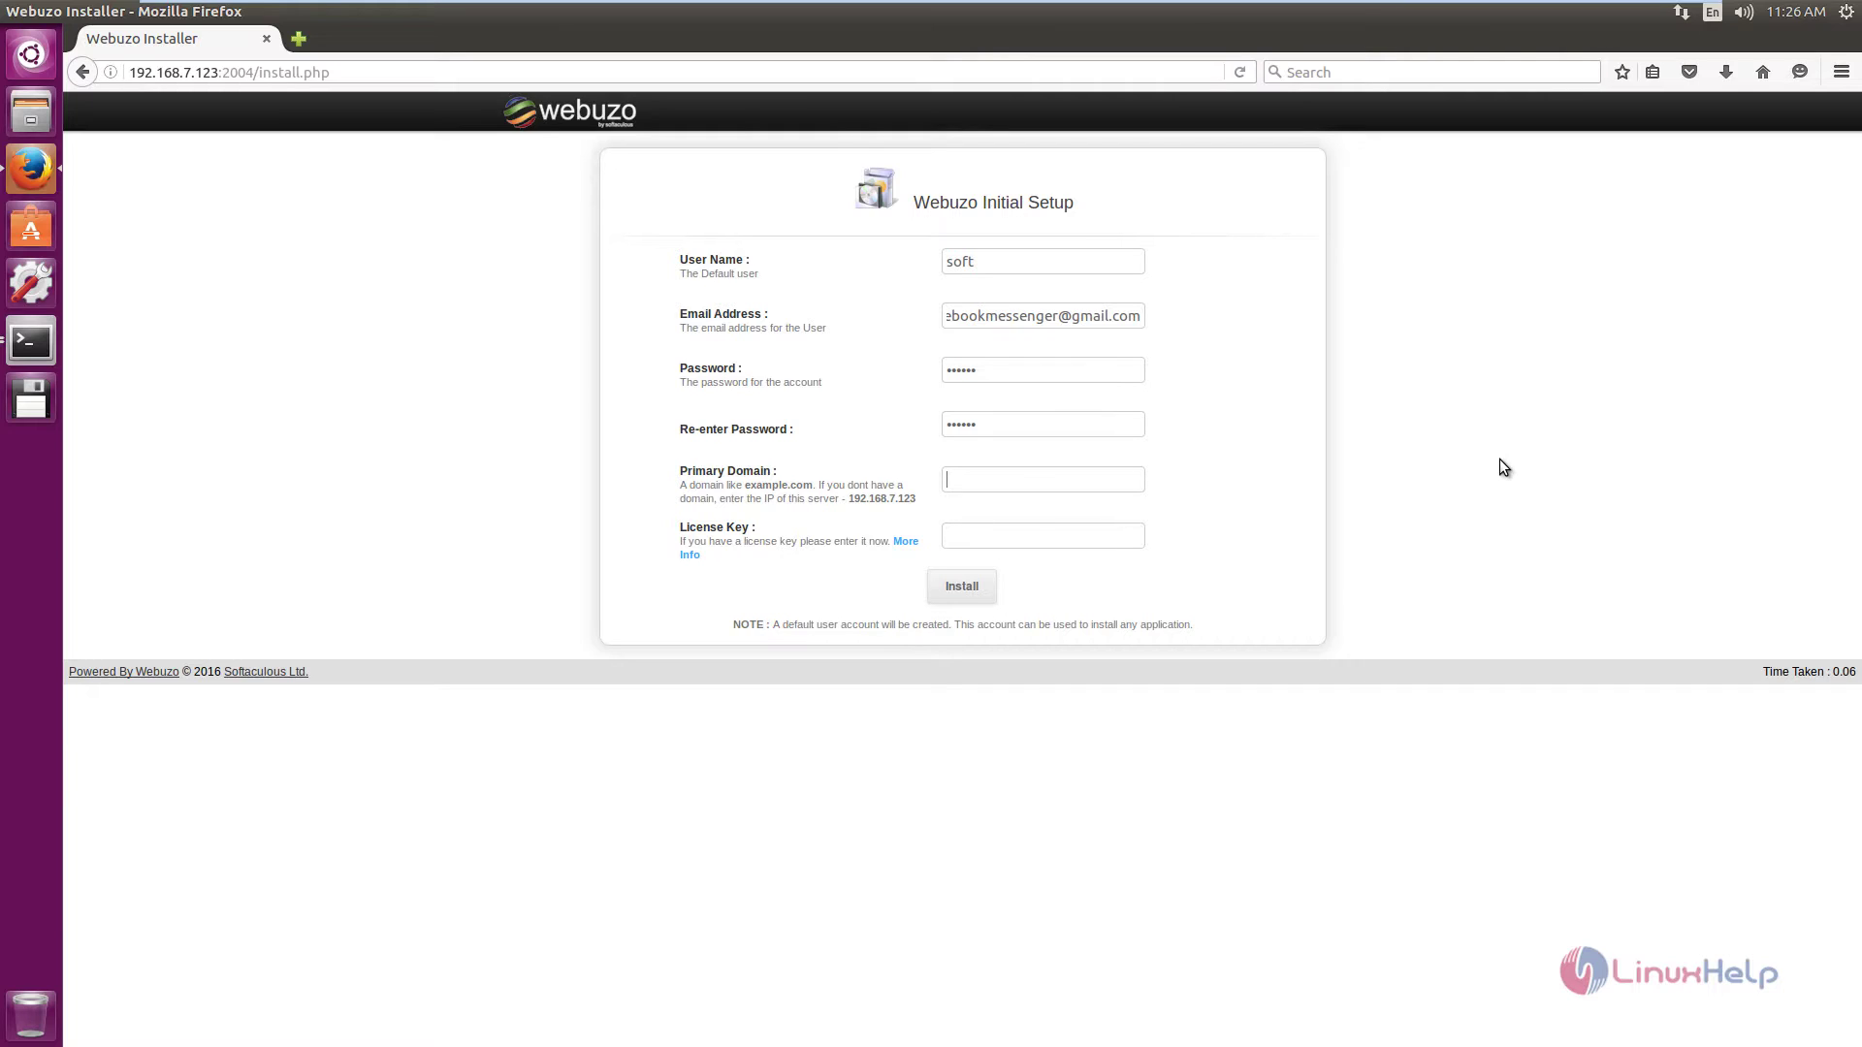
type("192.168.7.123")
left_click(1080, 544)
Run the installation, then log in as soft with the account password.
left_click(967, 596)
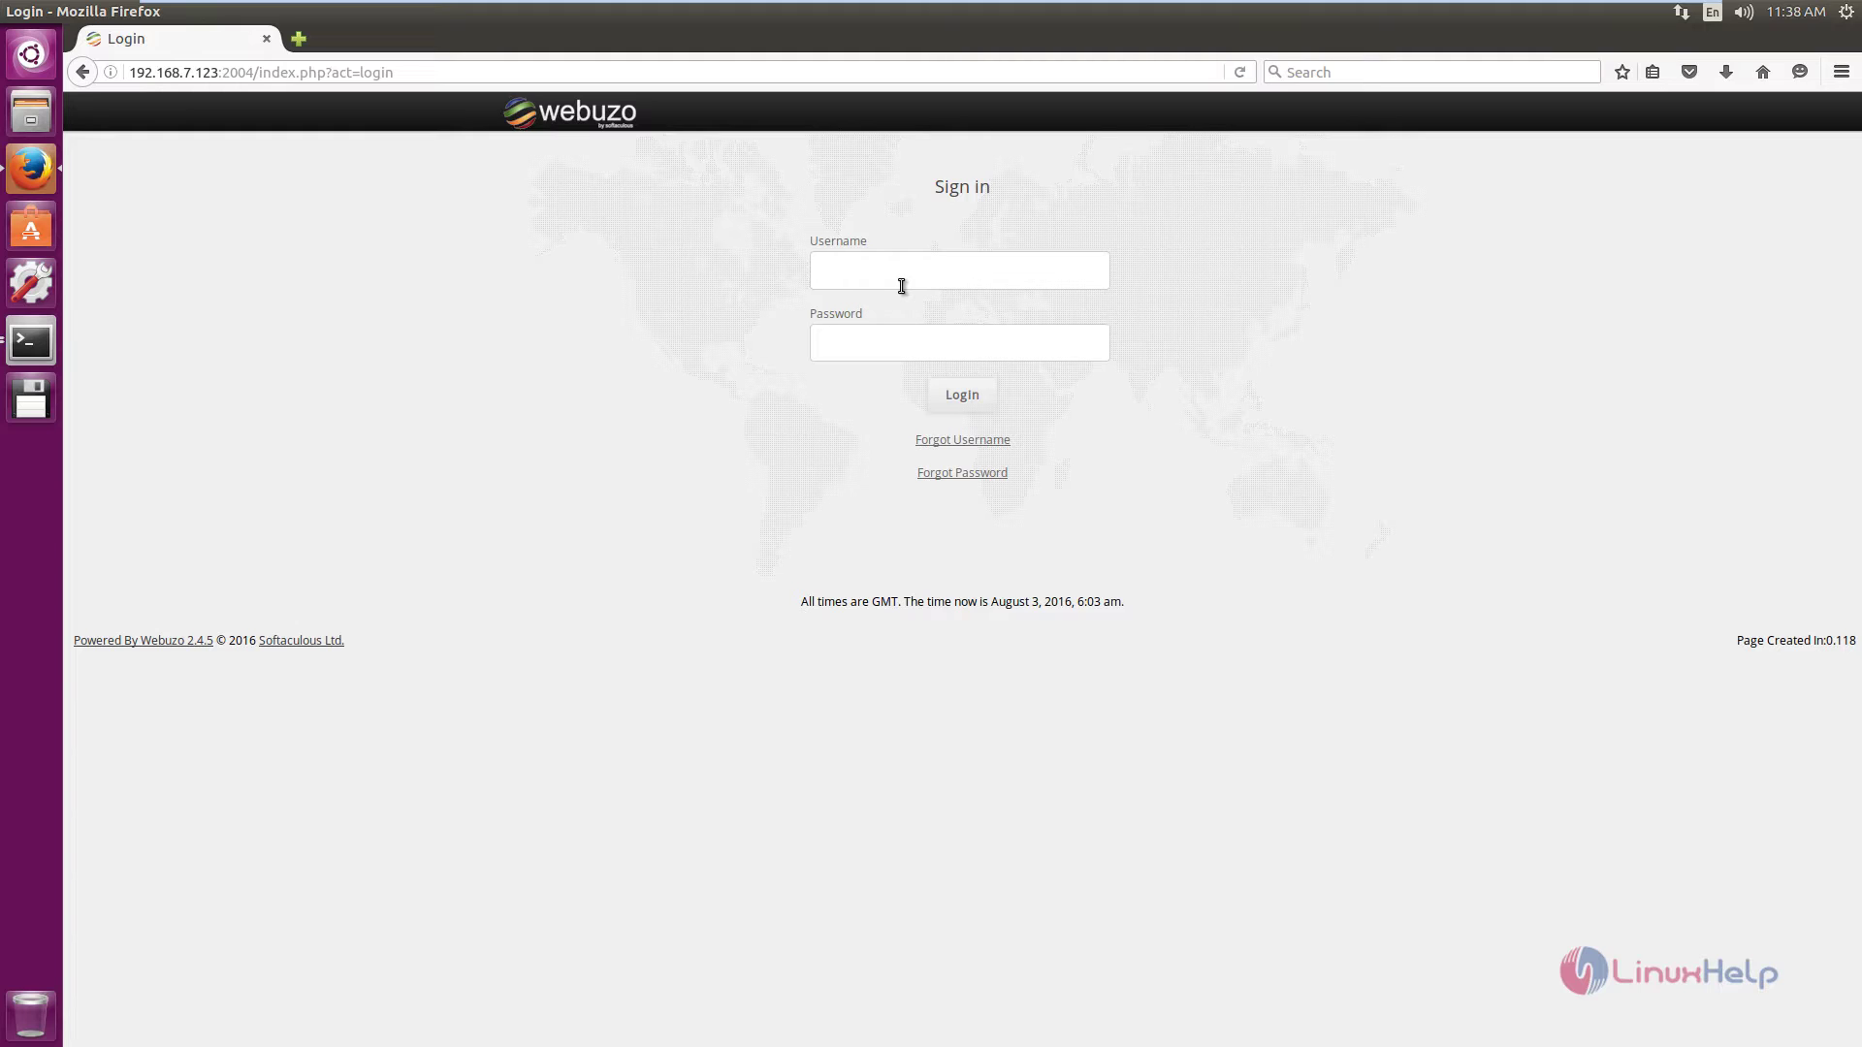
type("soft")
left_click(968, 410)
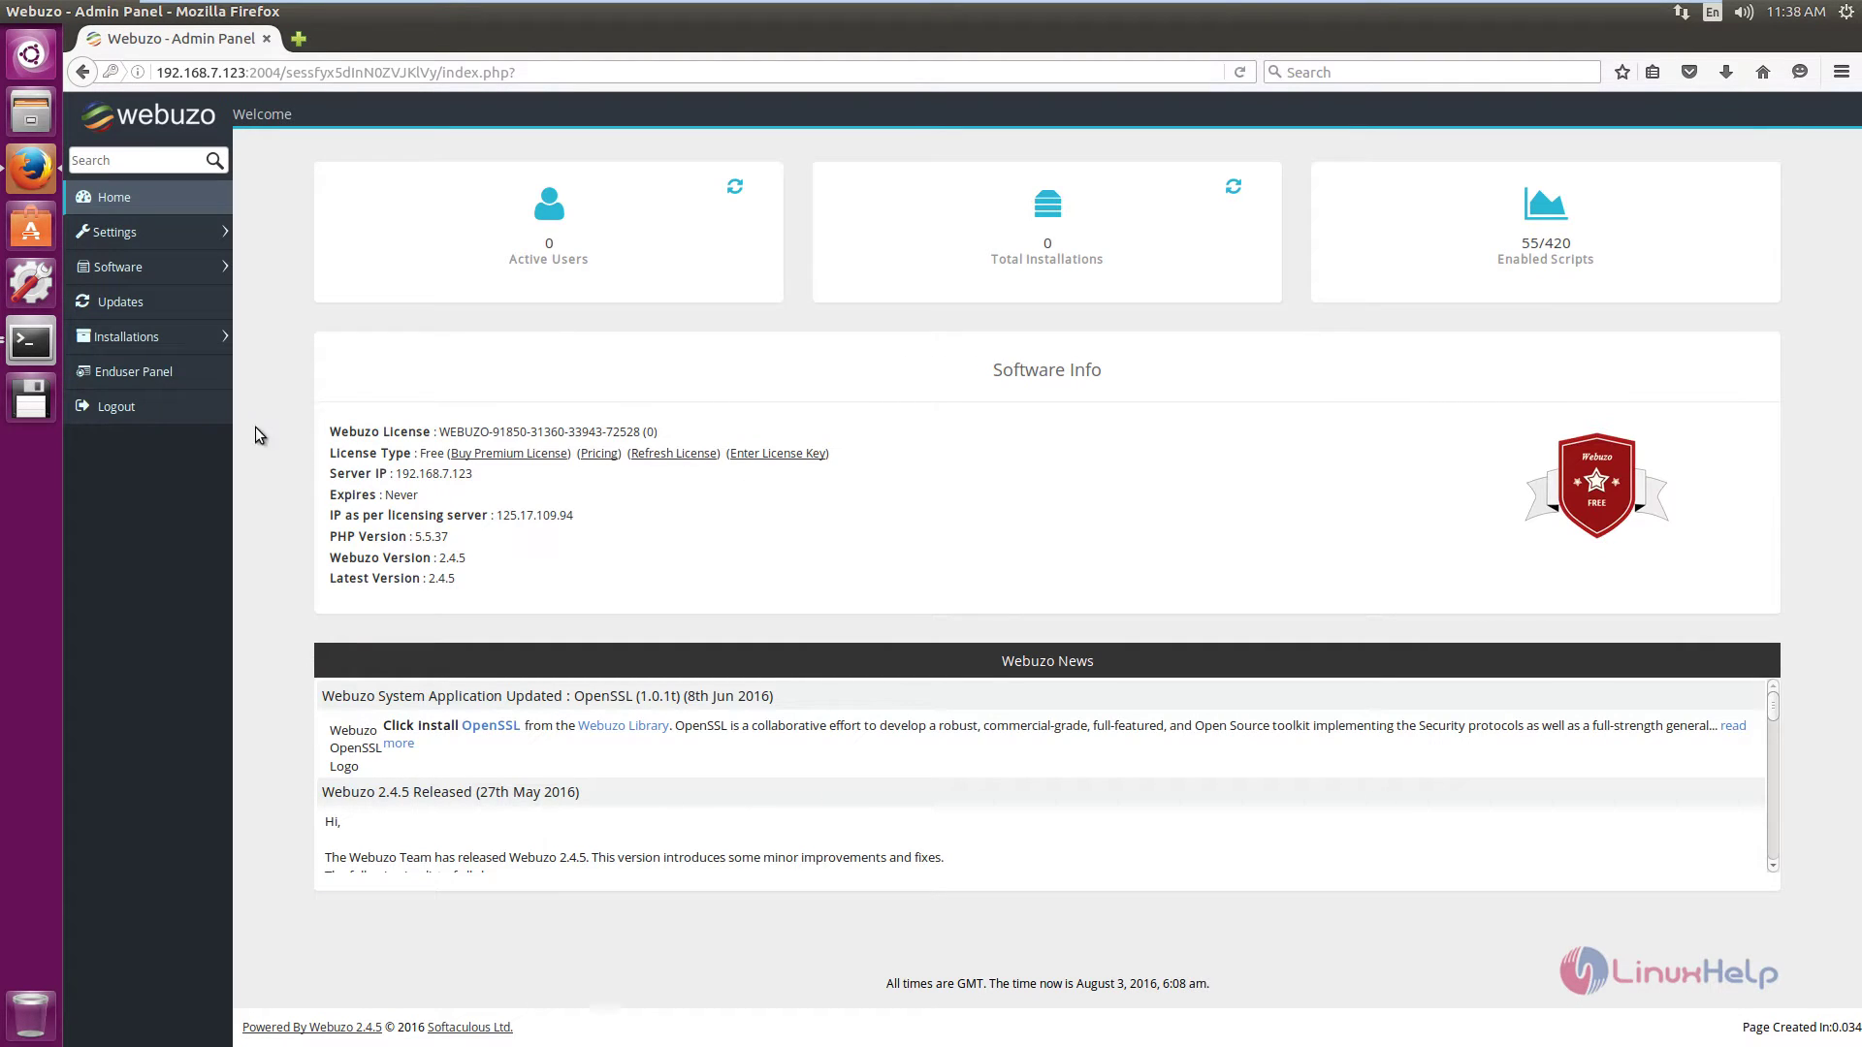
Open the end-user panel, then the Blogs category, and select Open Blog.
left_click(167, 377)
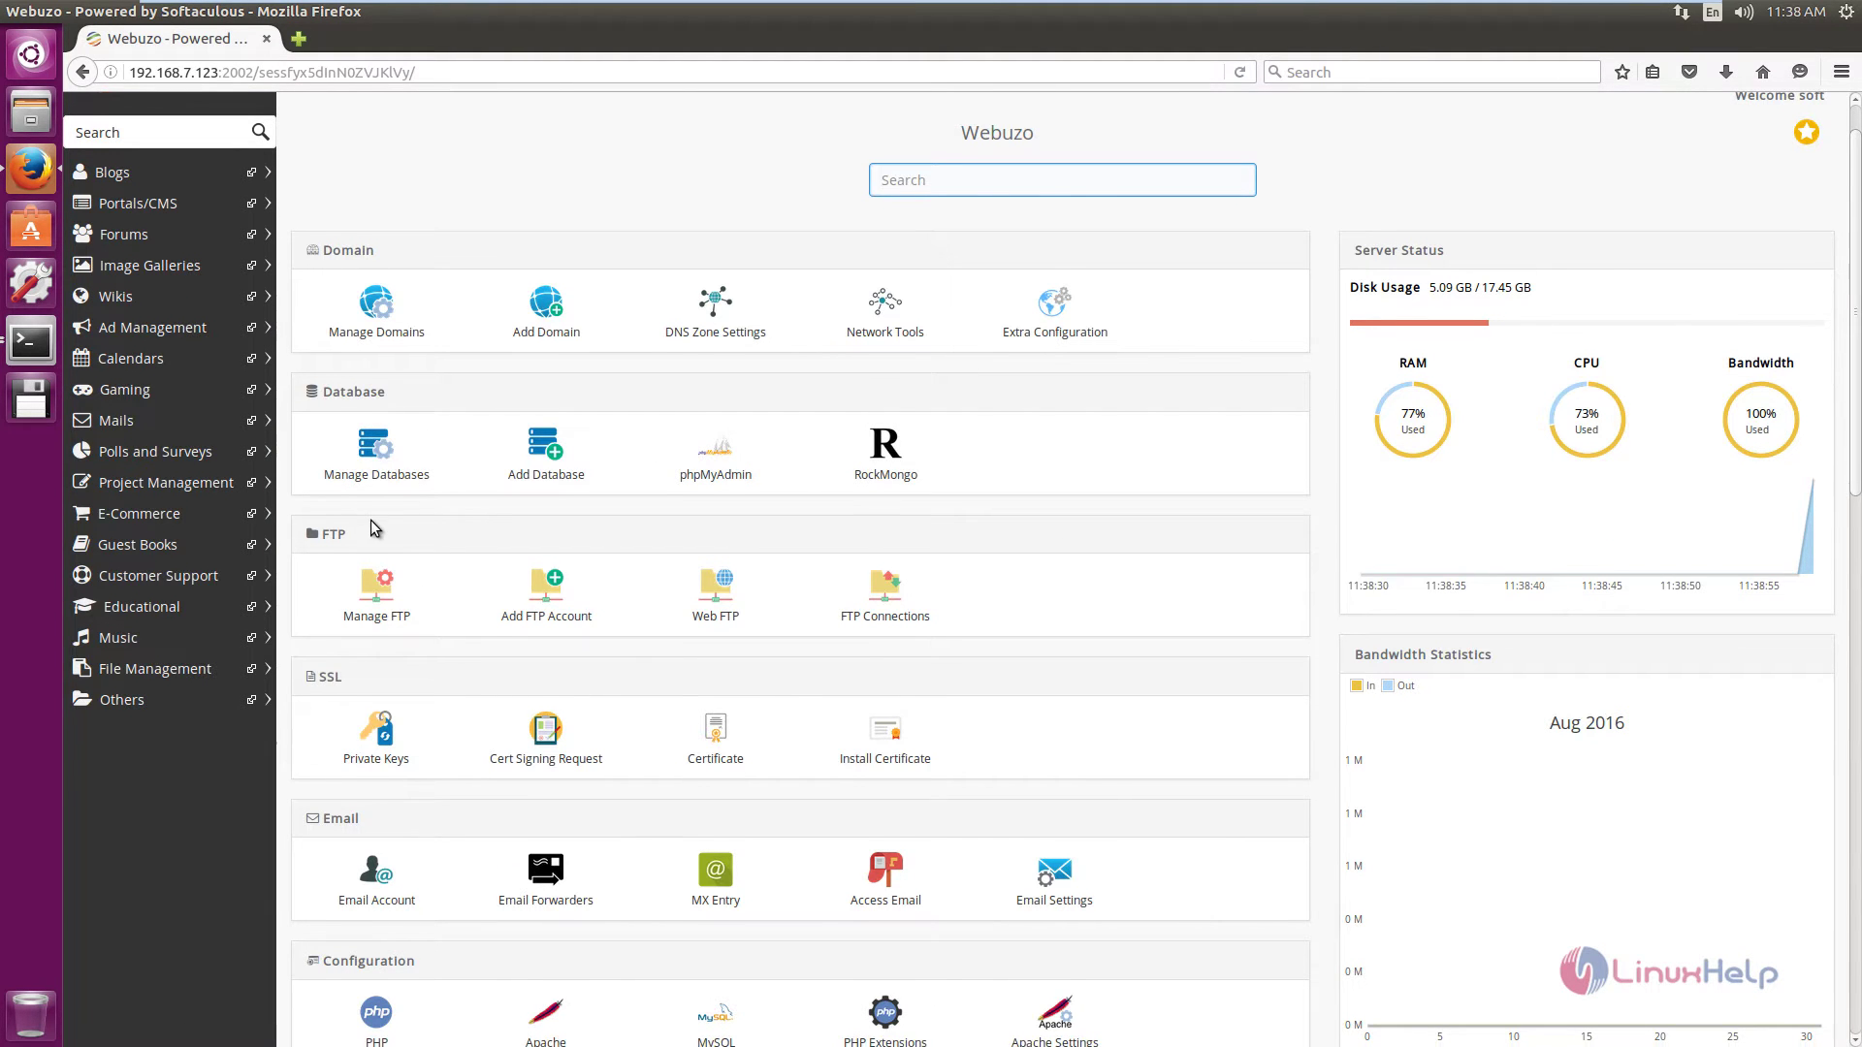
scroll(376, 528, "down", 3)
scroll(349, 601, "down", 10)
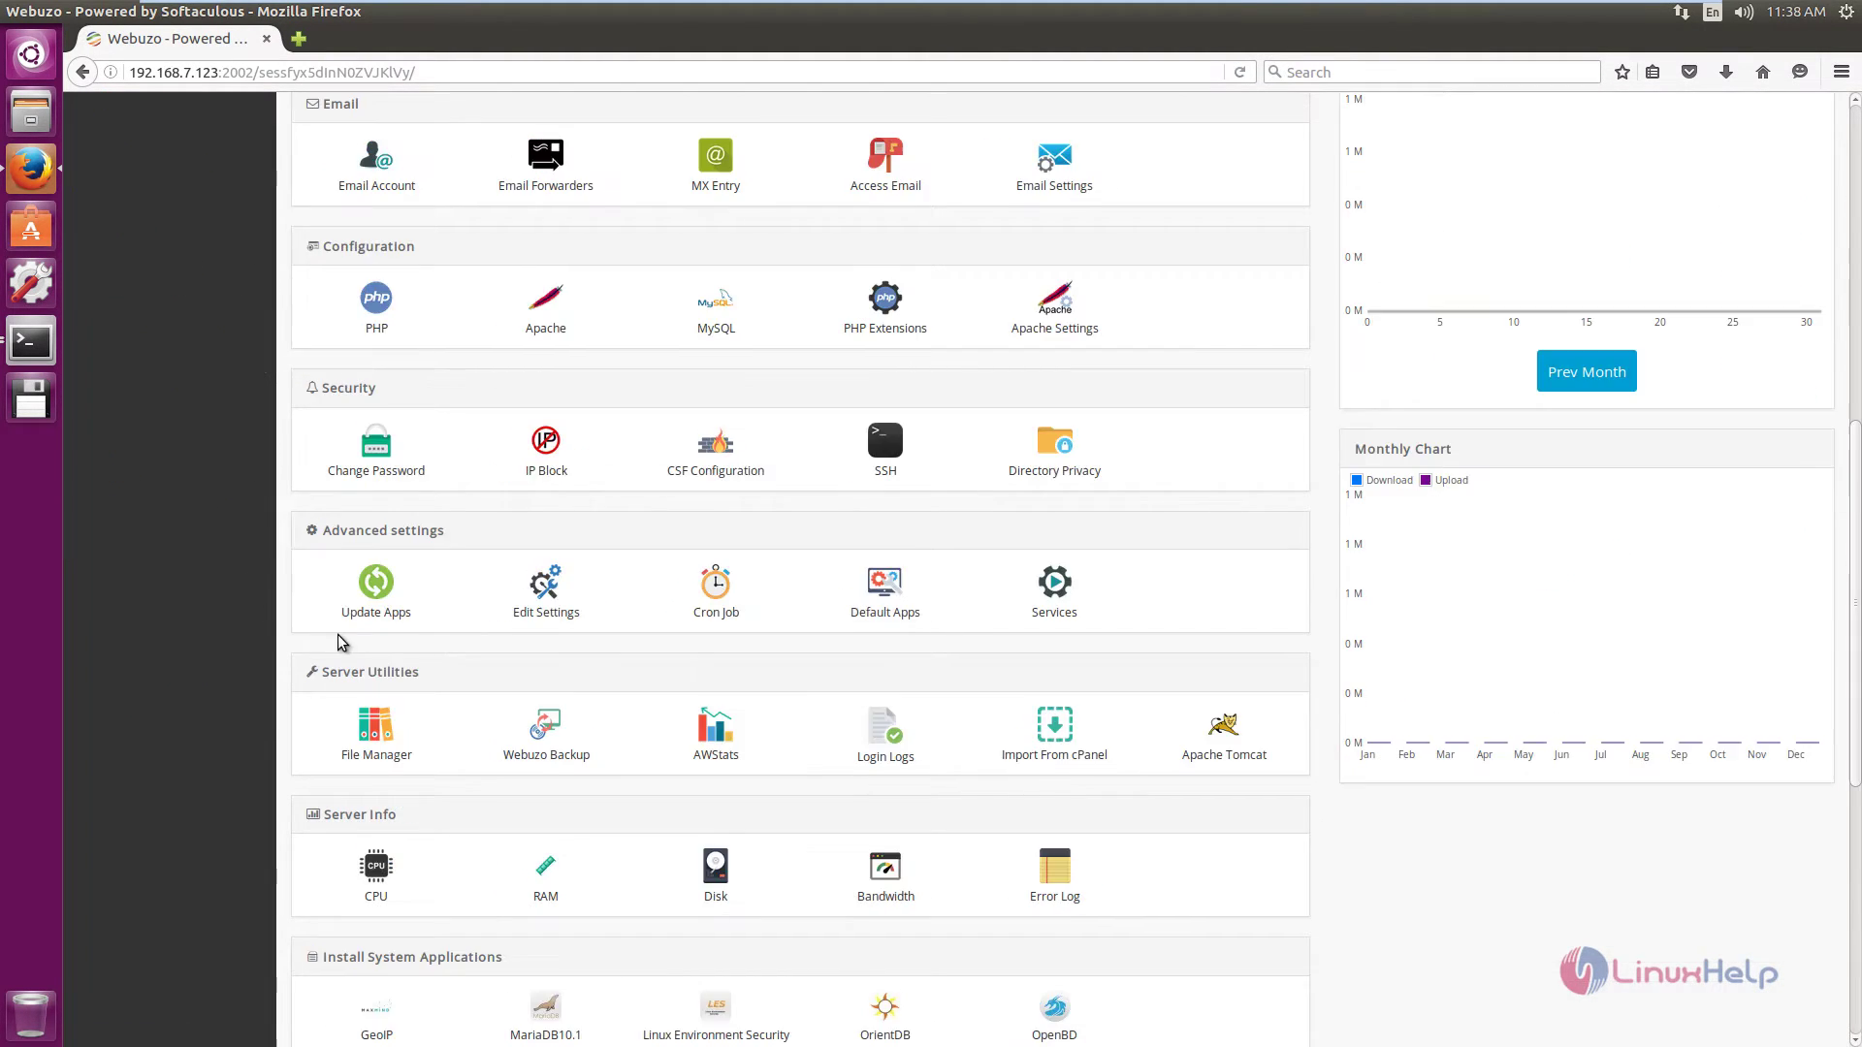
scroll(342, 642, "down", 3)
scroll(349, 644, "up", 15)
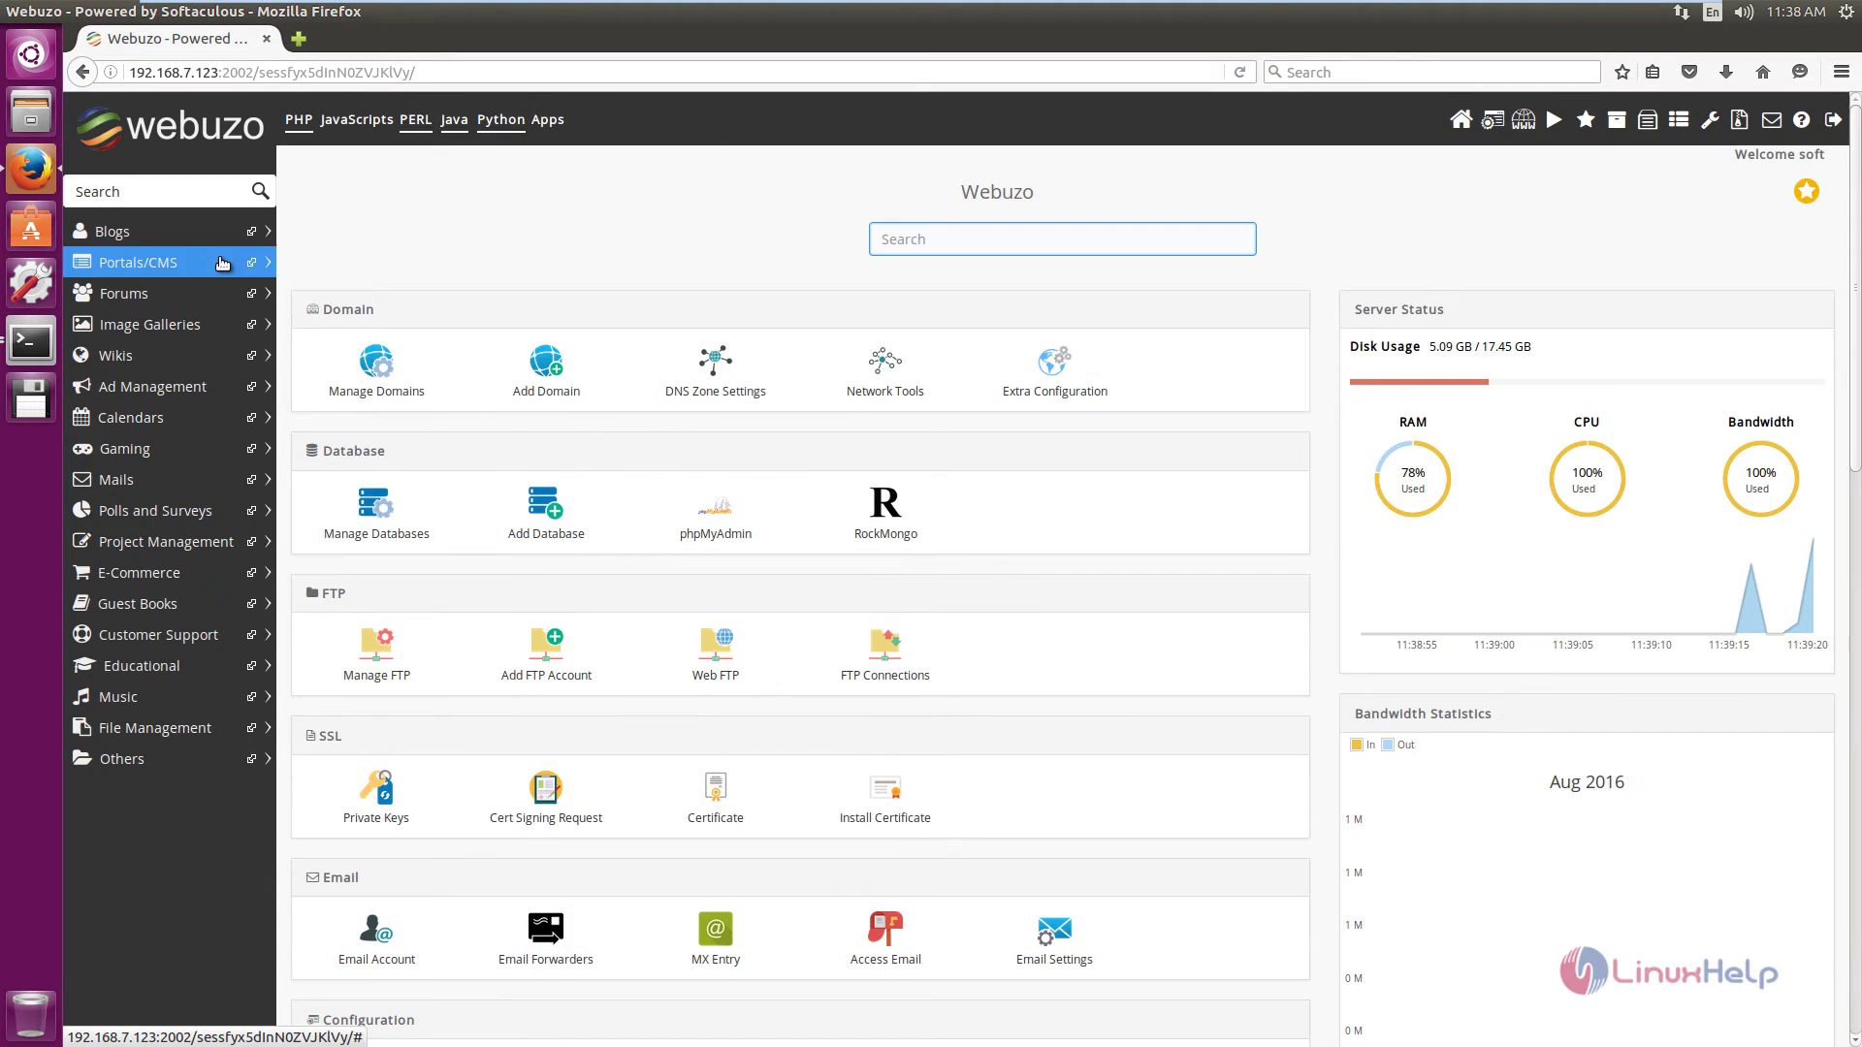
left_click(221, 229)
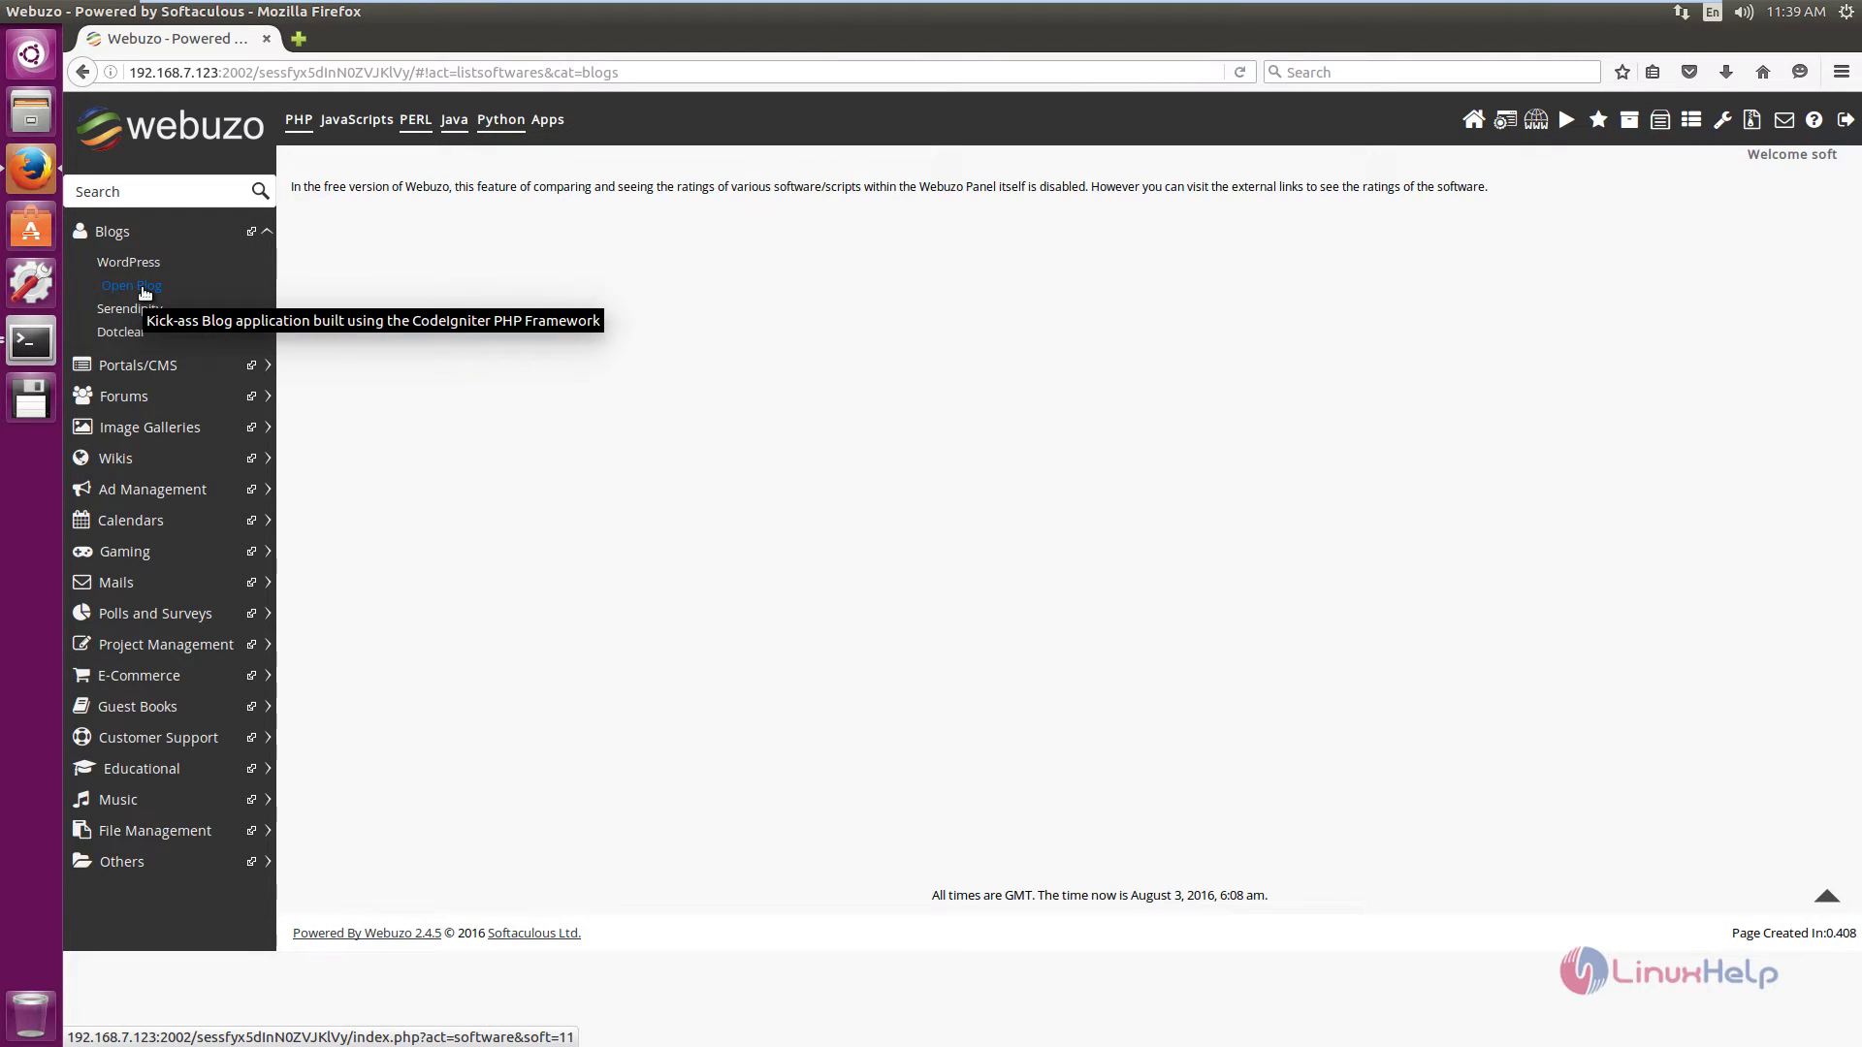
left_click(144, 287)
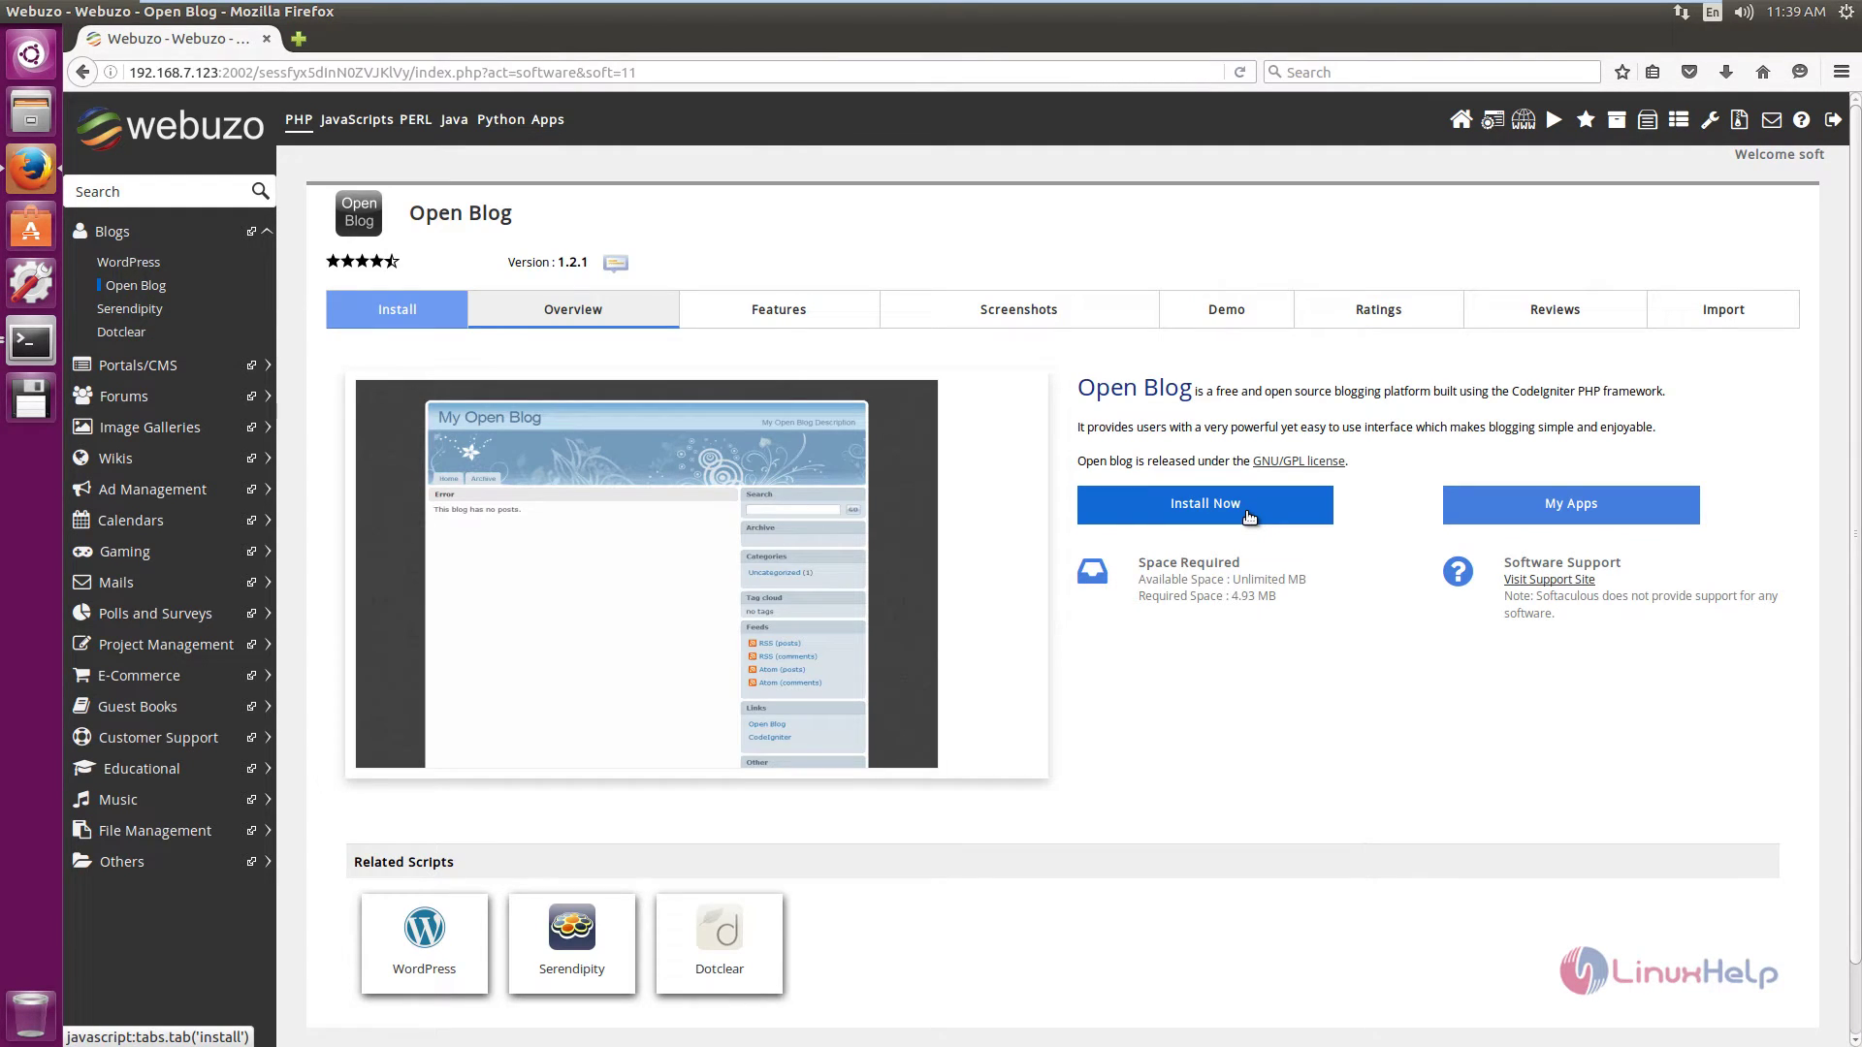
Install Open Blog into openb with default site and admin settings, then open its admin login.
left_click(1249, 517)
scroll(1085, 361, "down", 2)
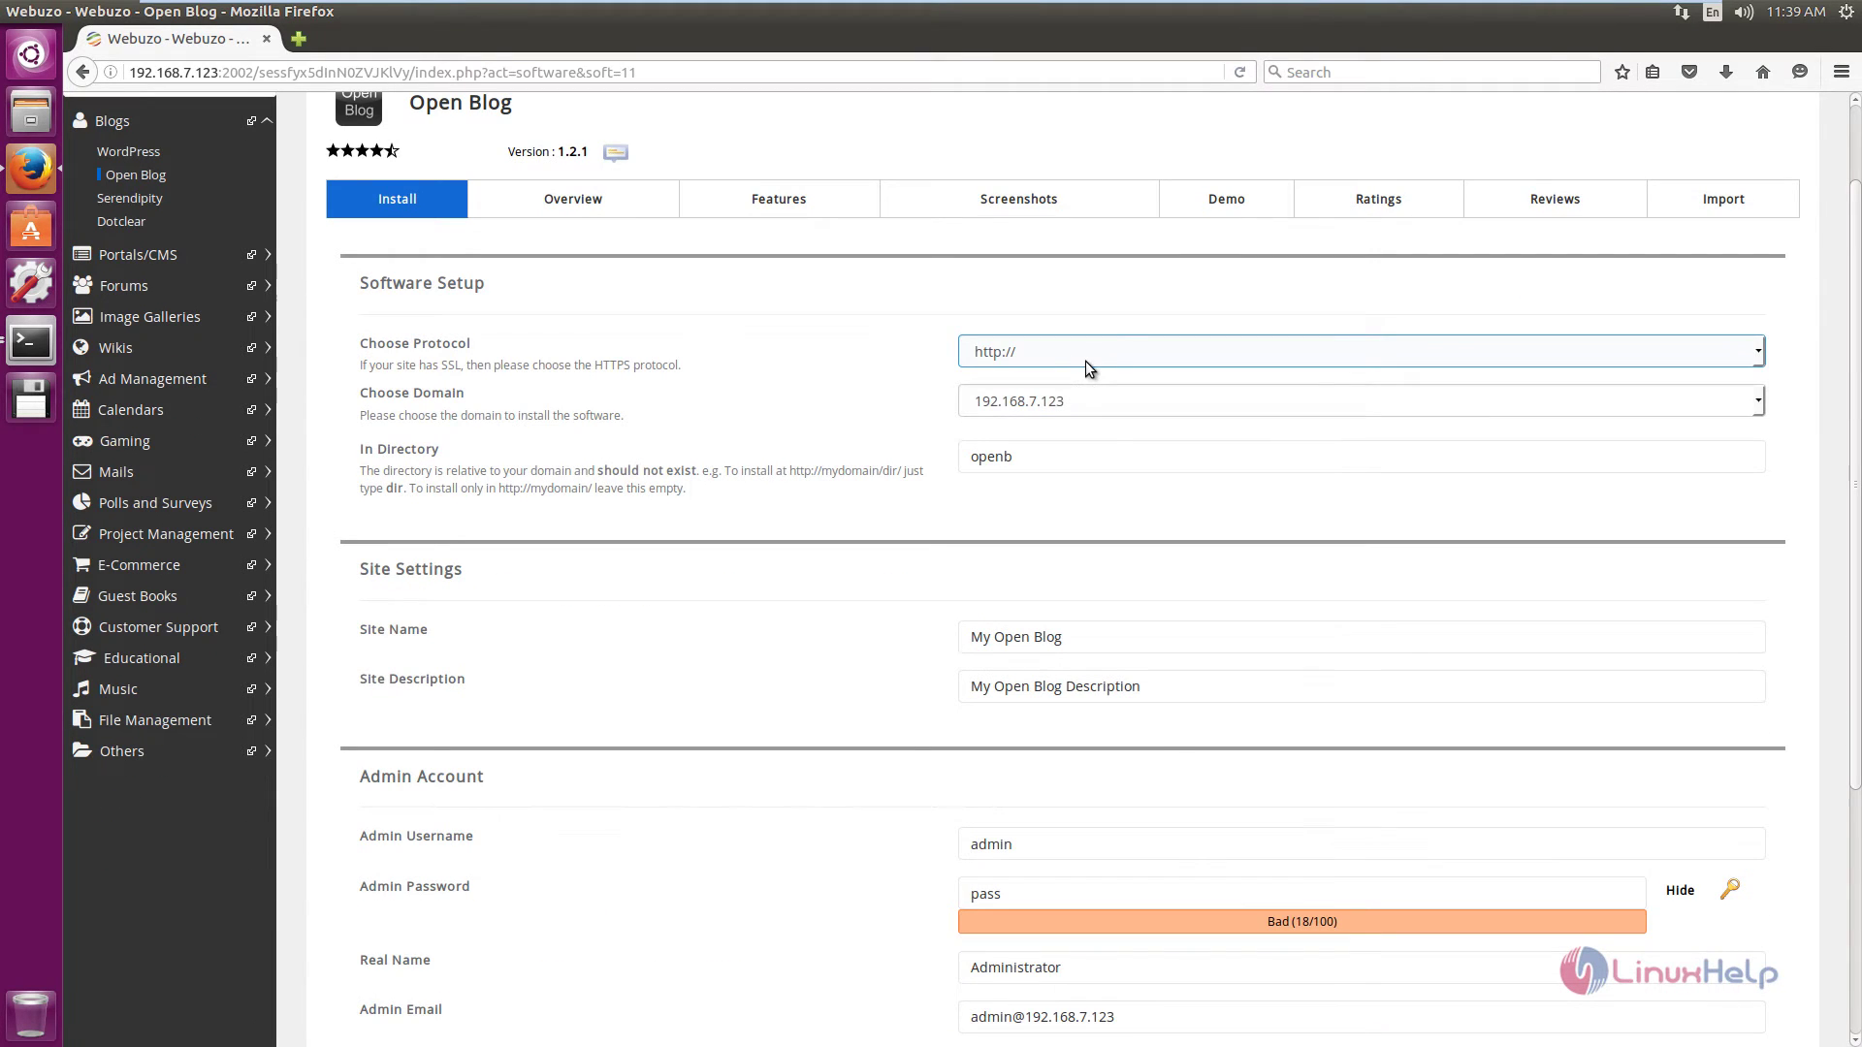
scroll(1096, 427, "down", 2)
left_click(1030, 349)
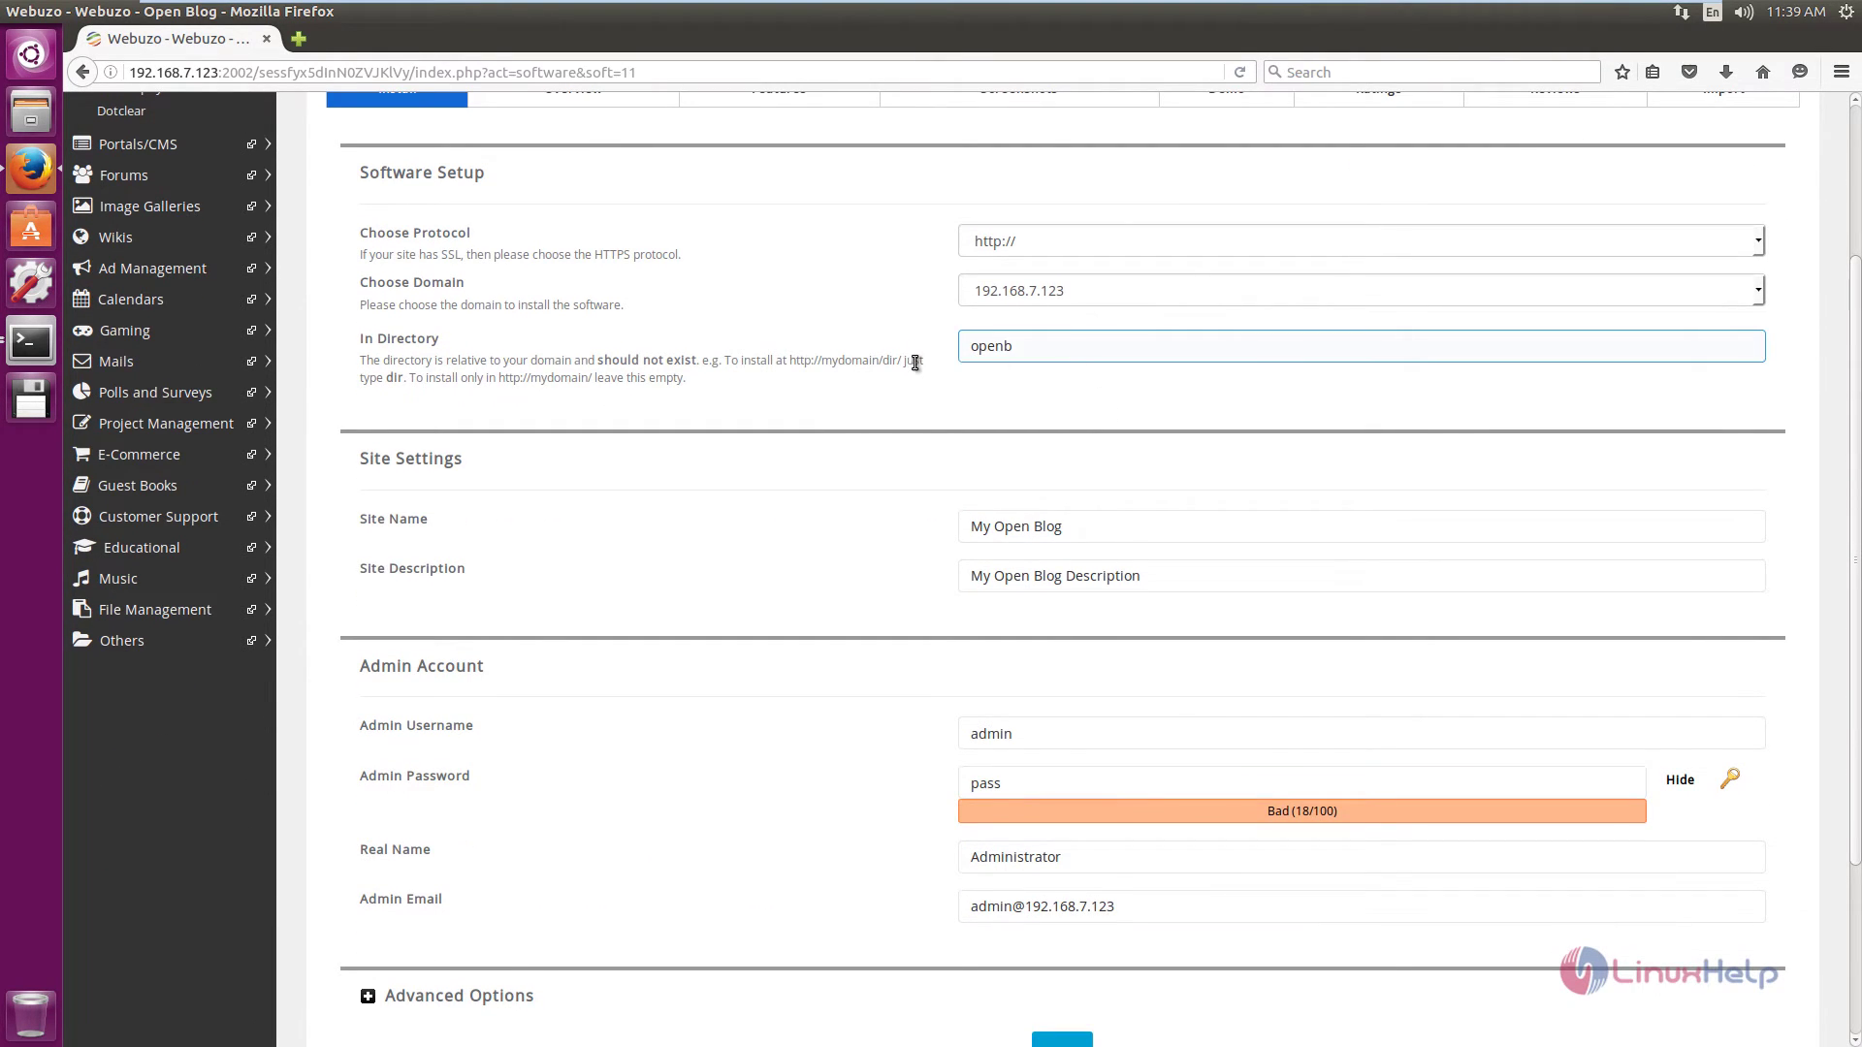
scroll(863, 369, "down", 3)
left_click(1111, 414)
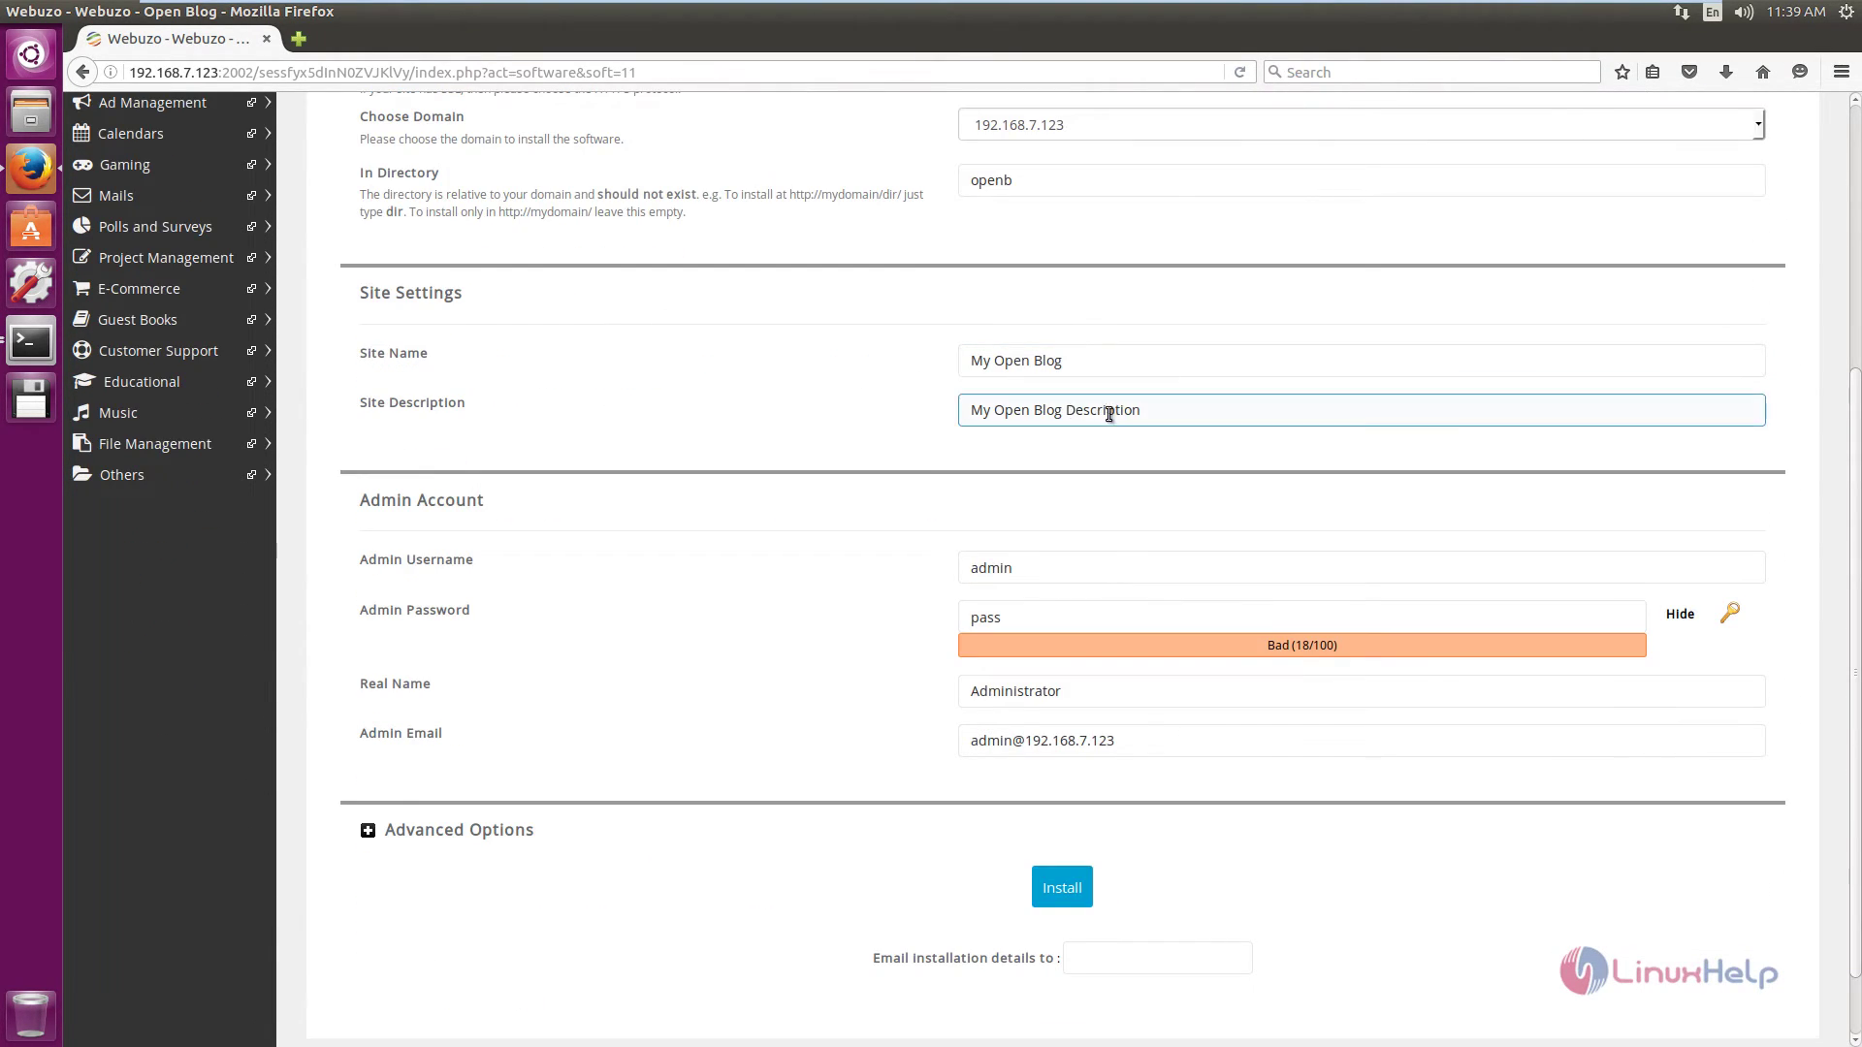
scroll(1162, 421, "down", 2)
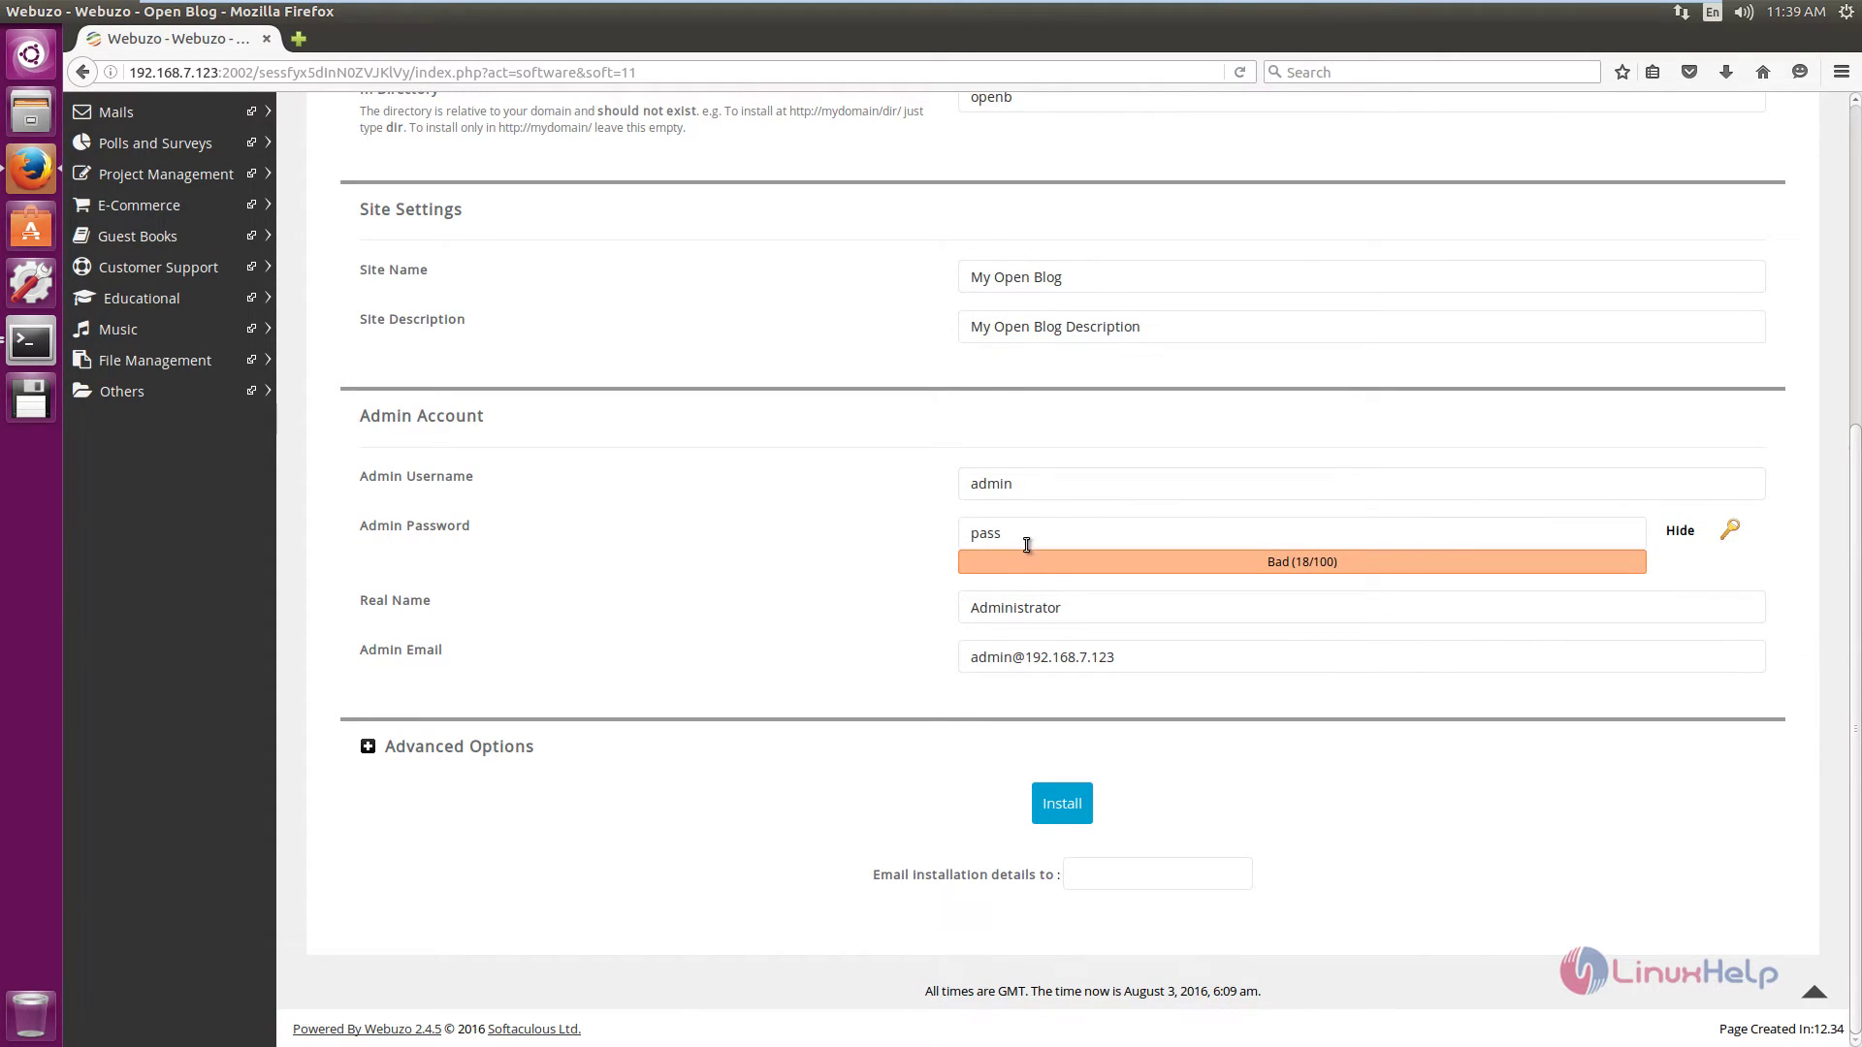
left_click(1025, 533)
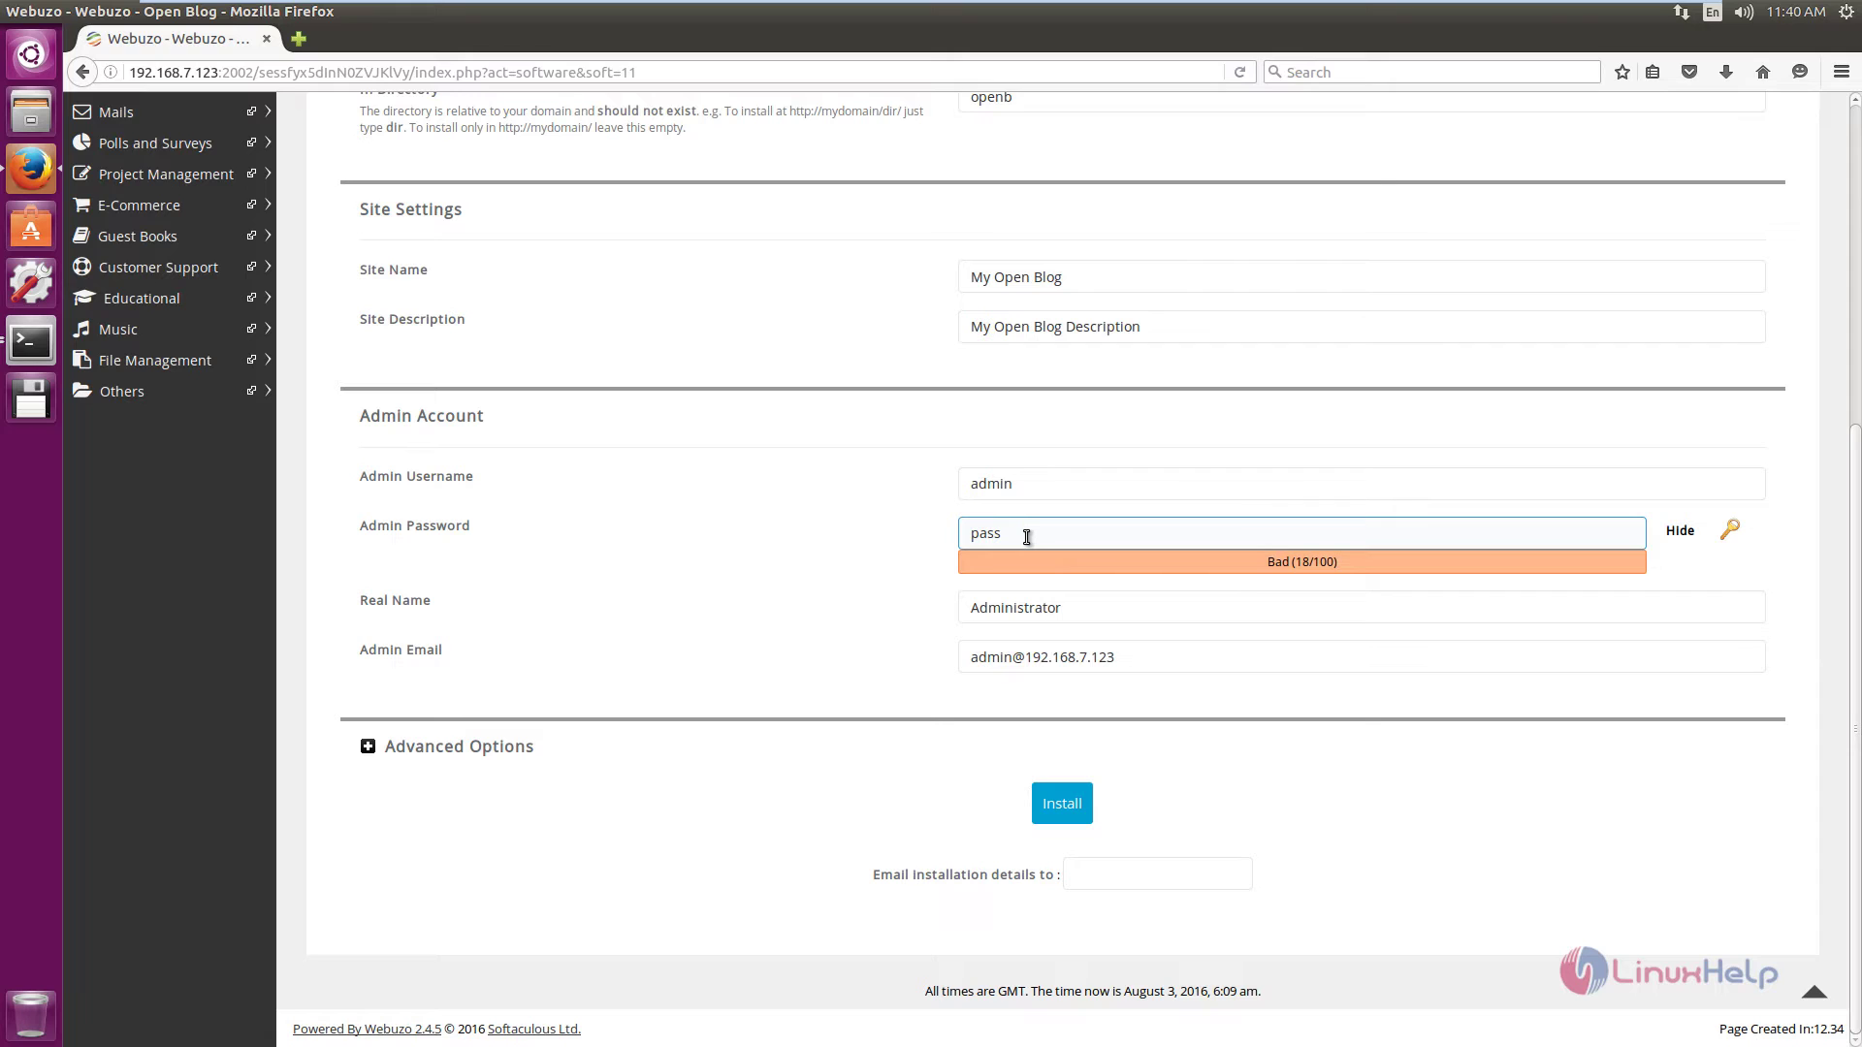
left_click(819, 637)
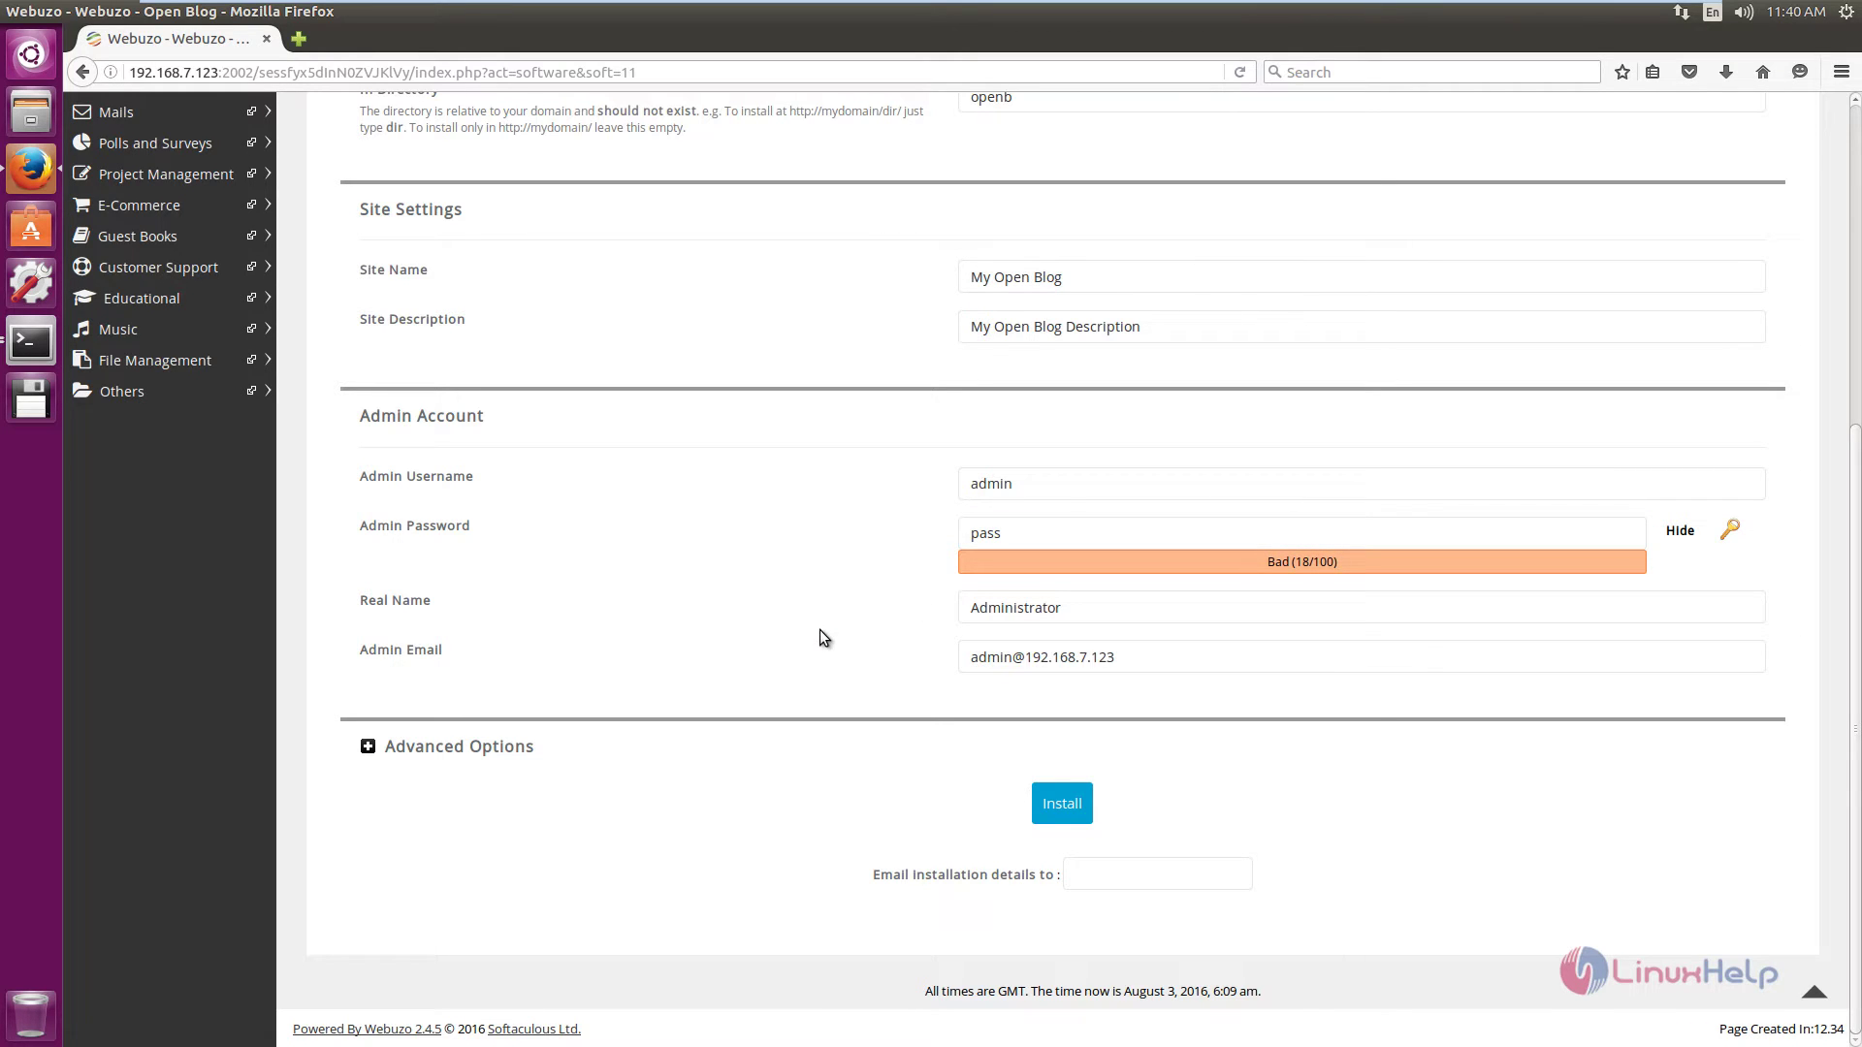
left_click(1072, 811)
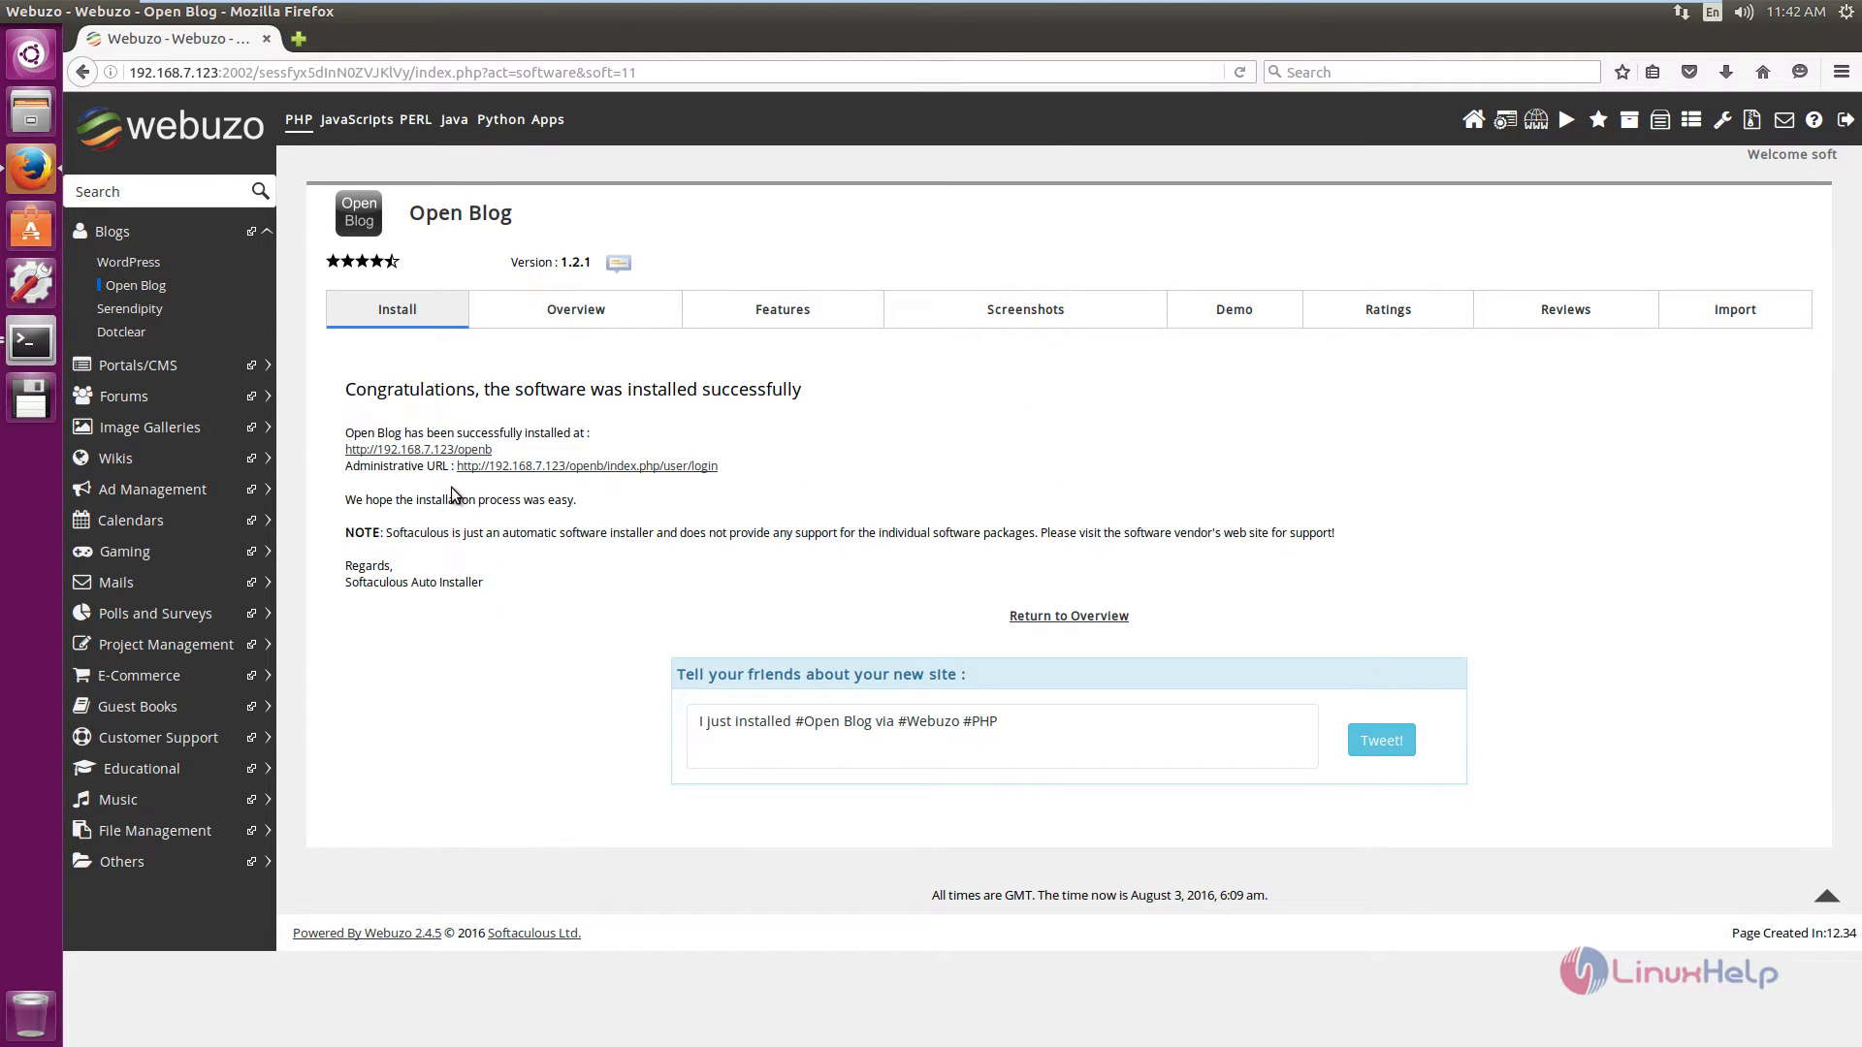
left_click(603, 468)
Log in to the new blog with username admin and the admin password.
left_click(839, 355)
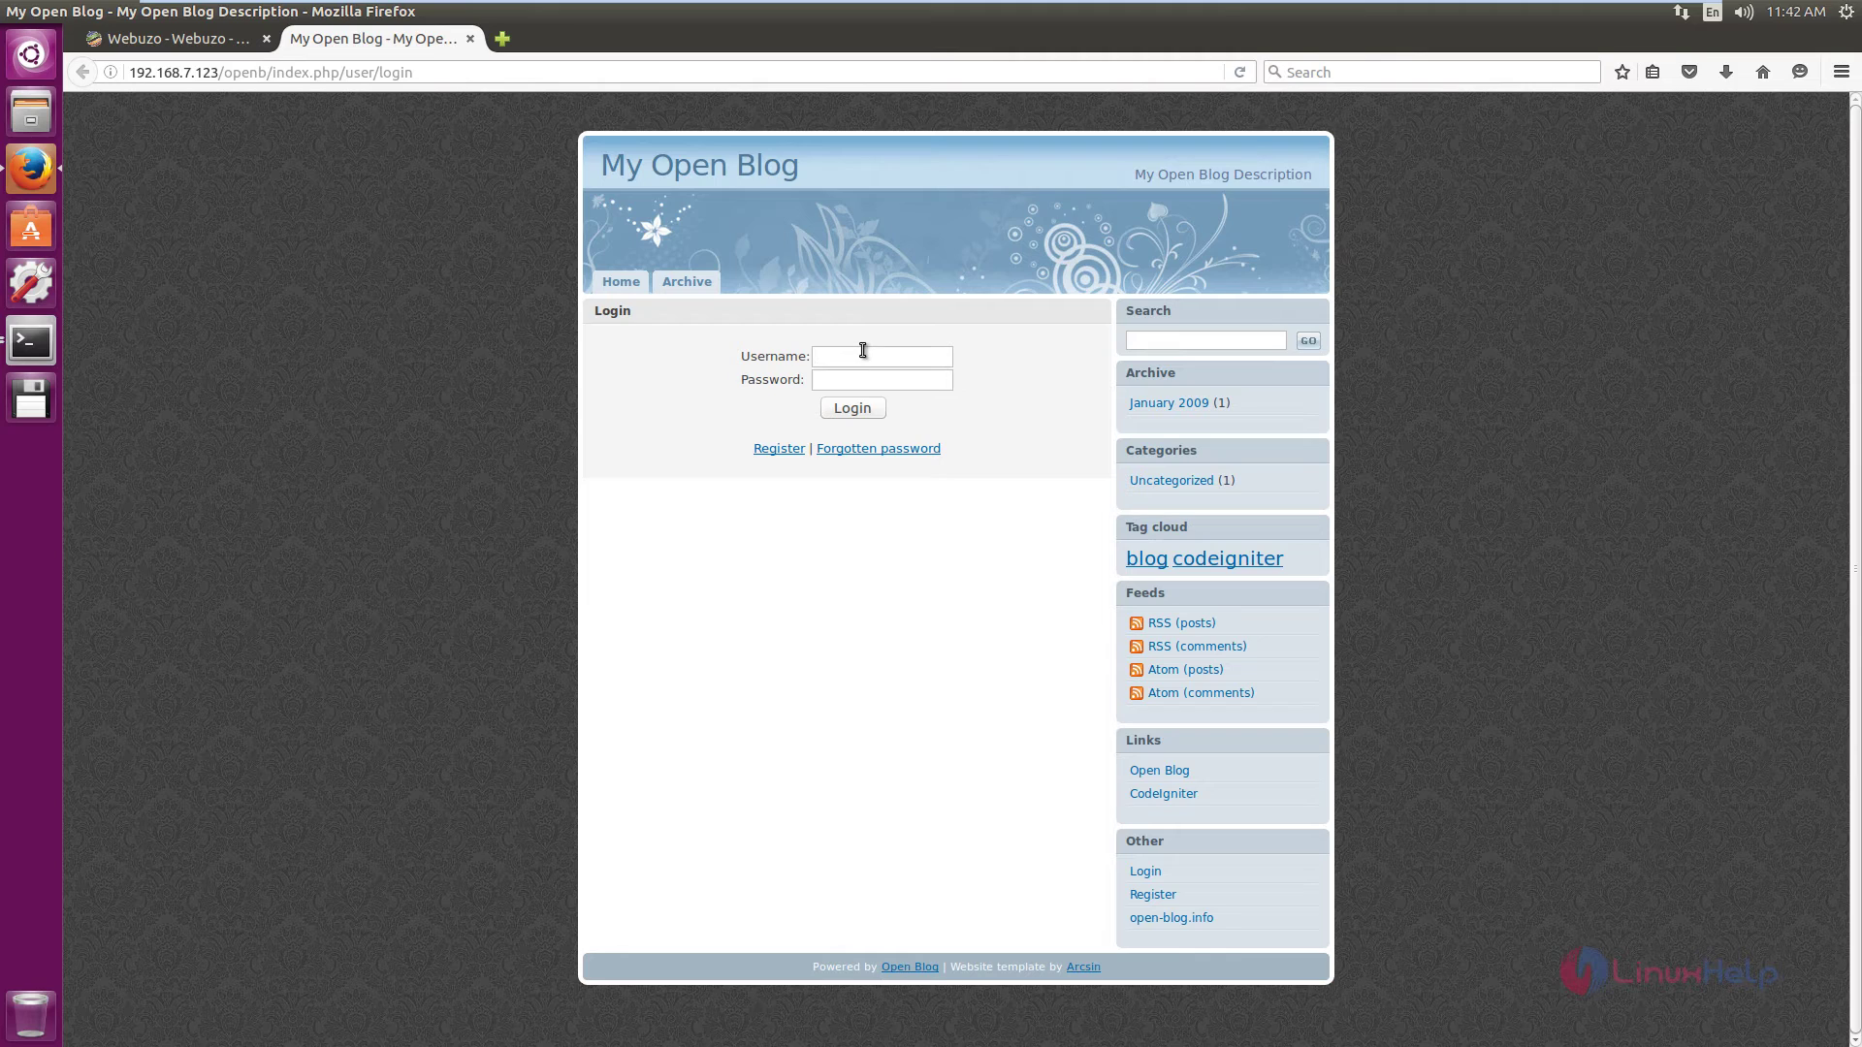
type("admin")
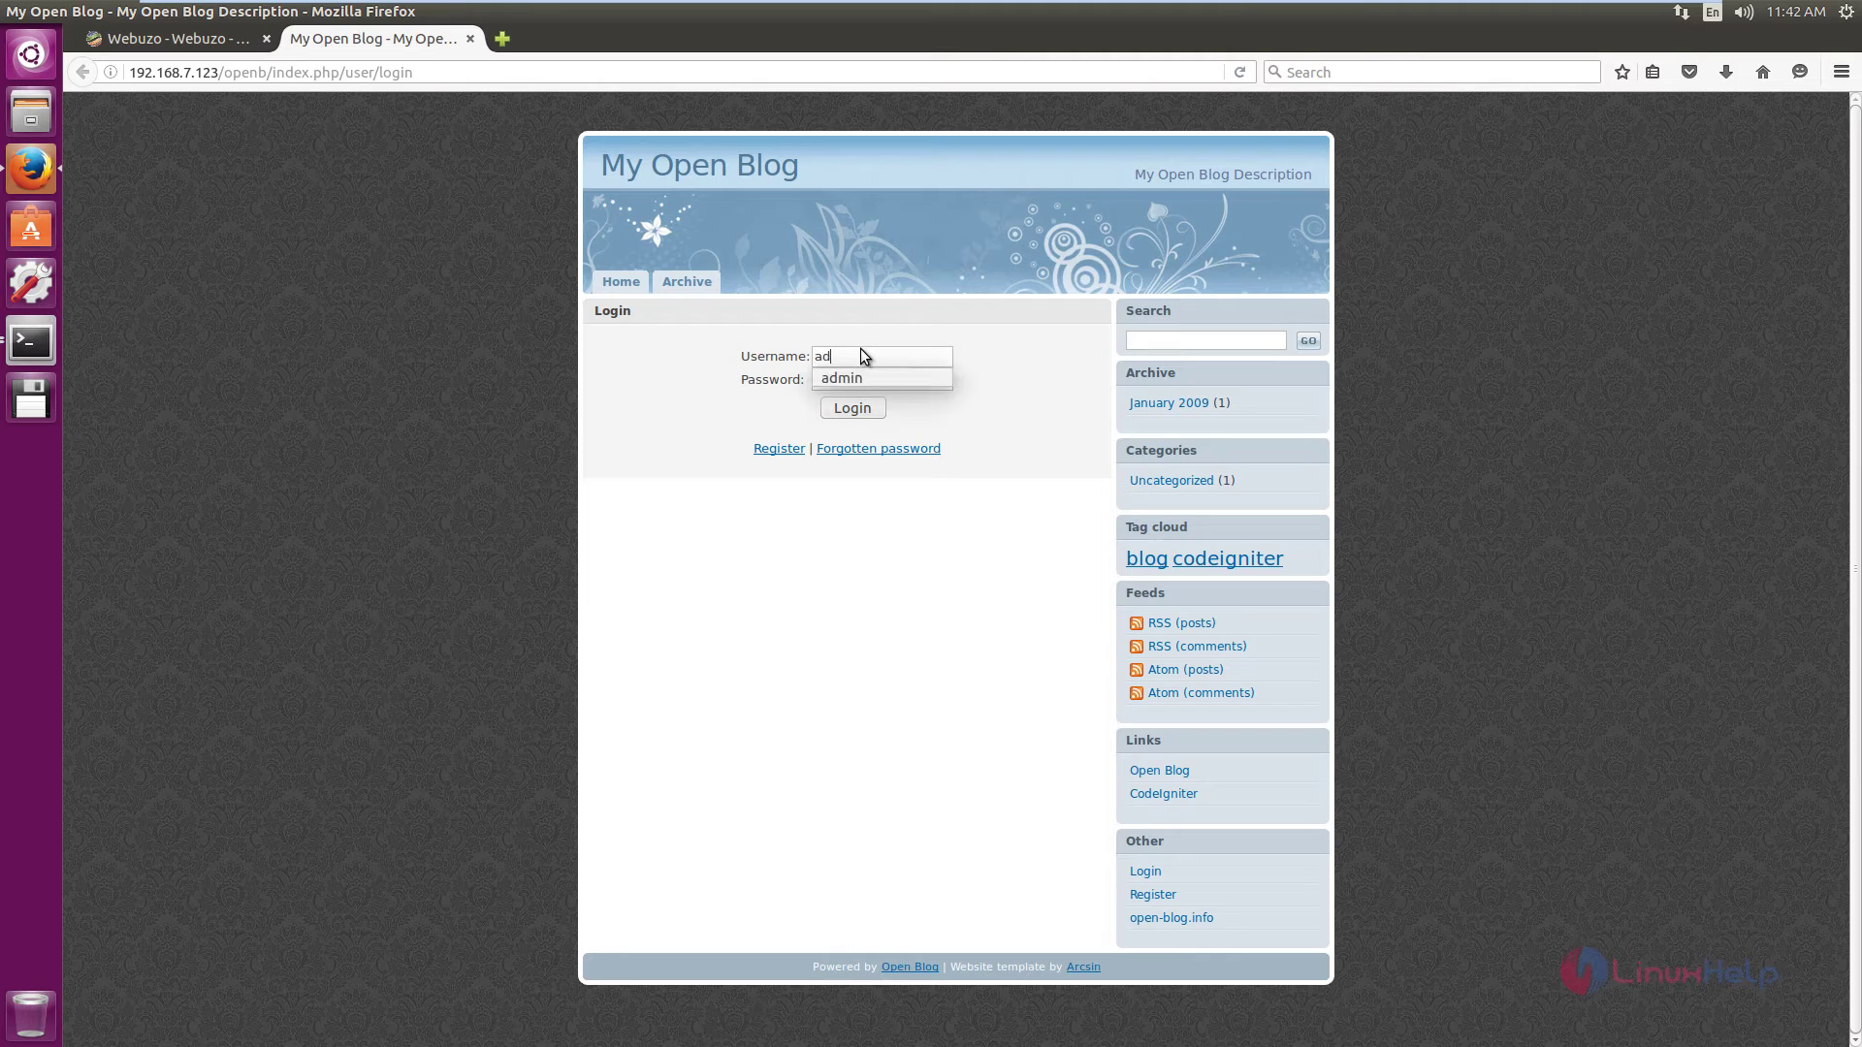
key("Tab")
type("a")
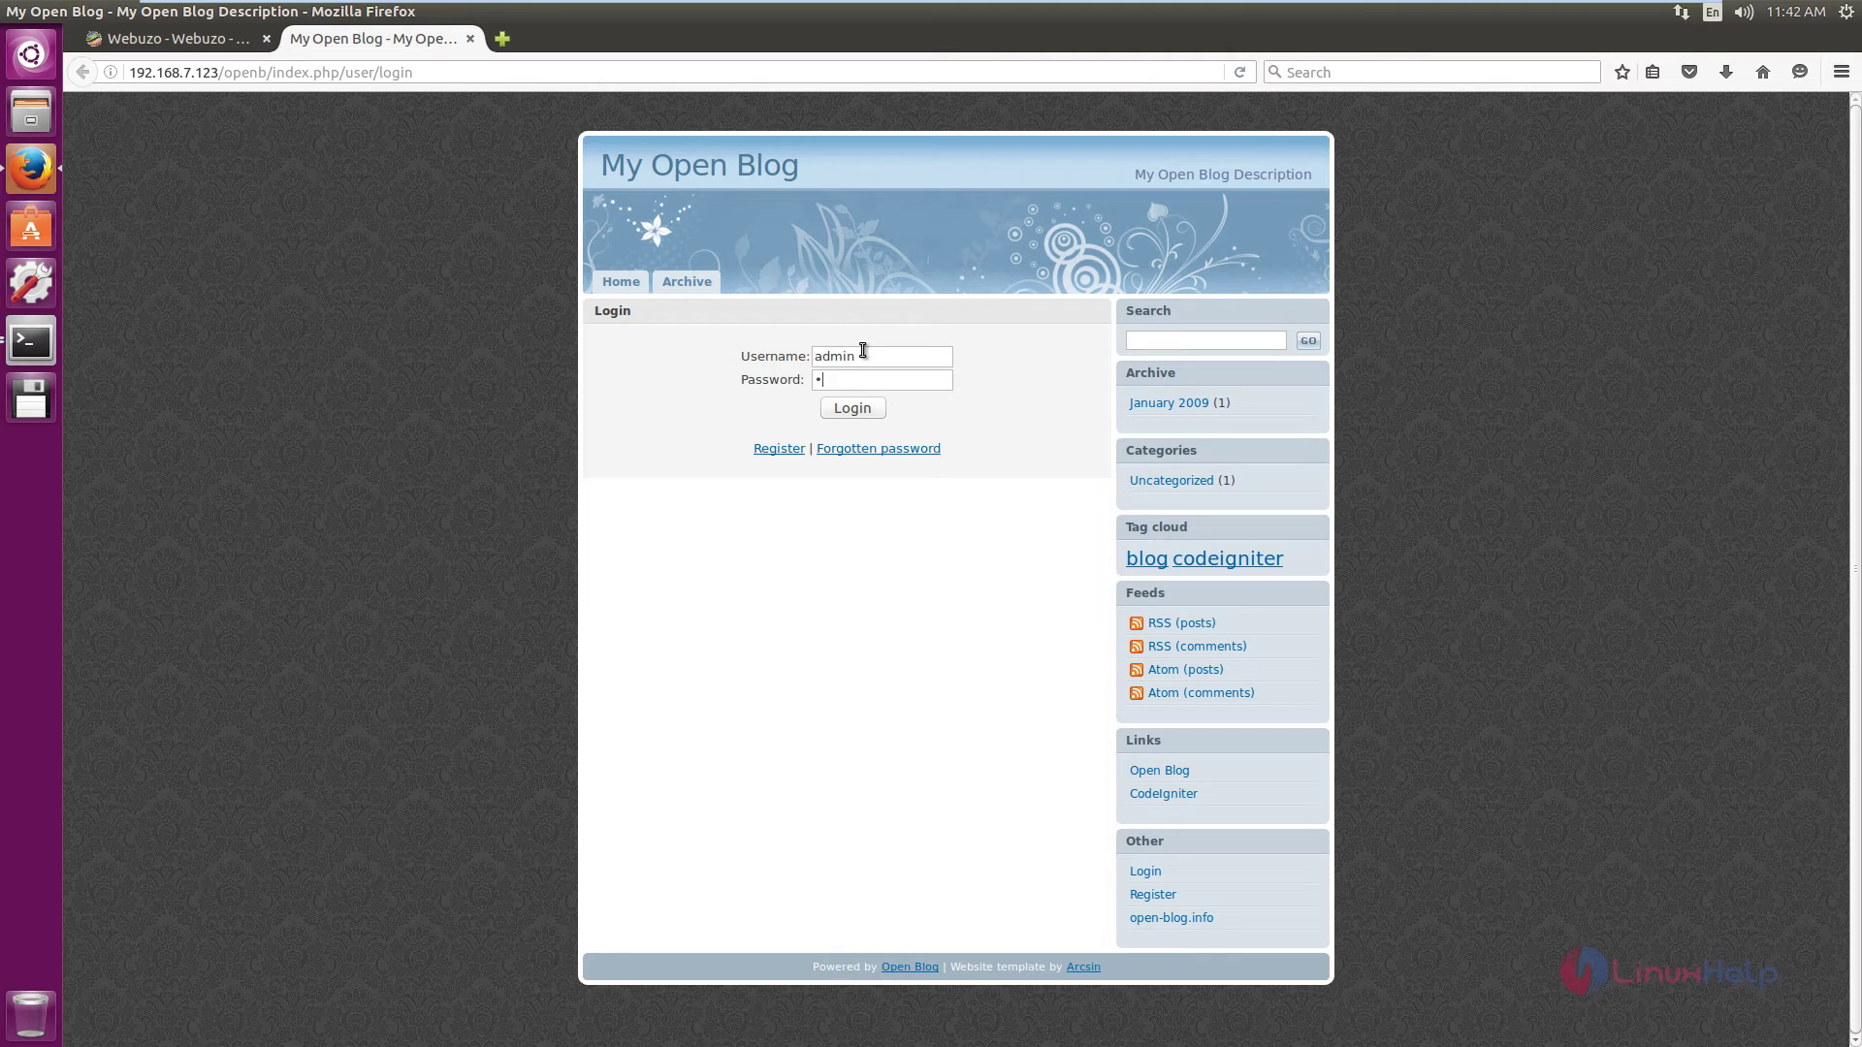
type("dmin")
left_click(865, 411)
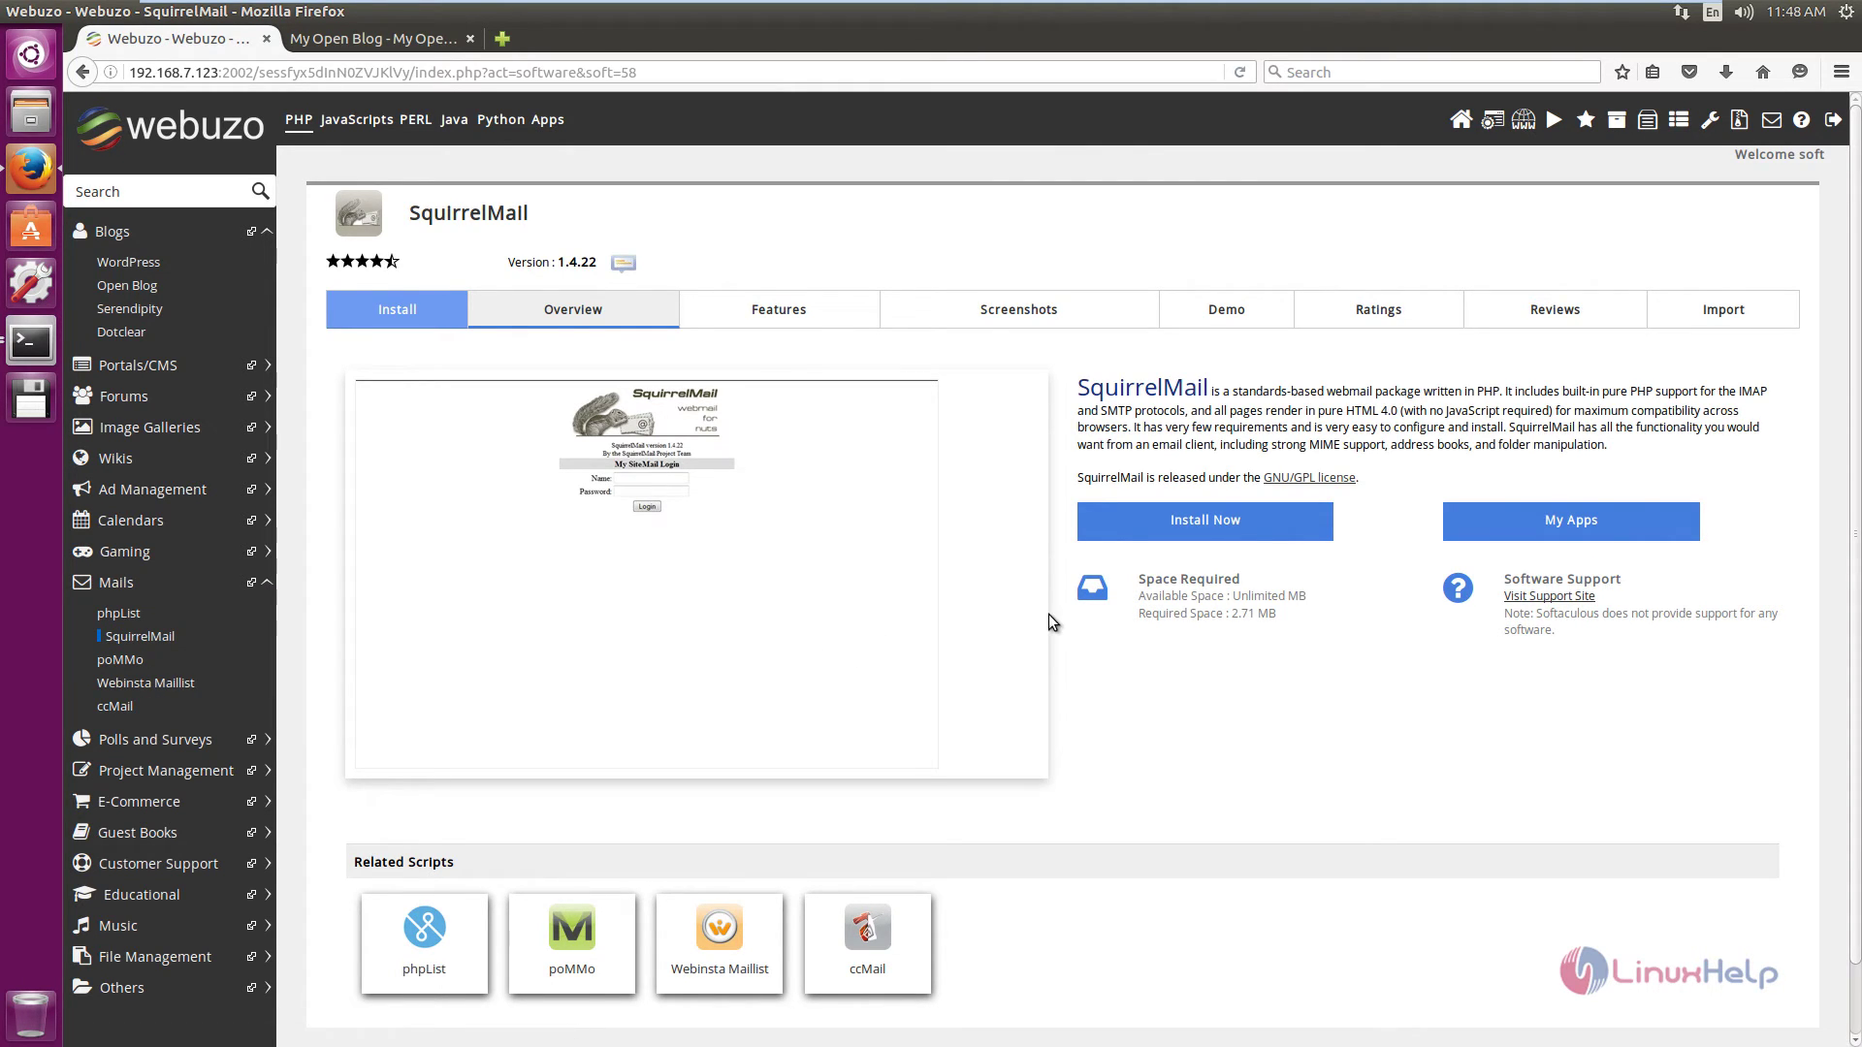
Install SquirrelMail into the squirrel directory with defaults and open the installed site.
left_click(1211, 523)
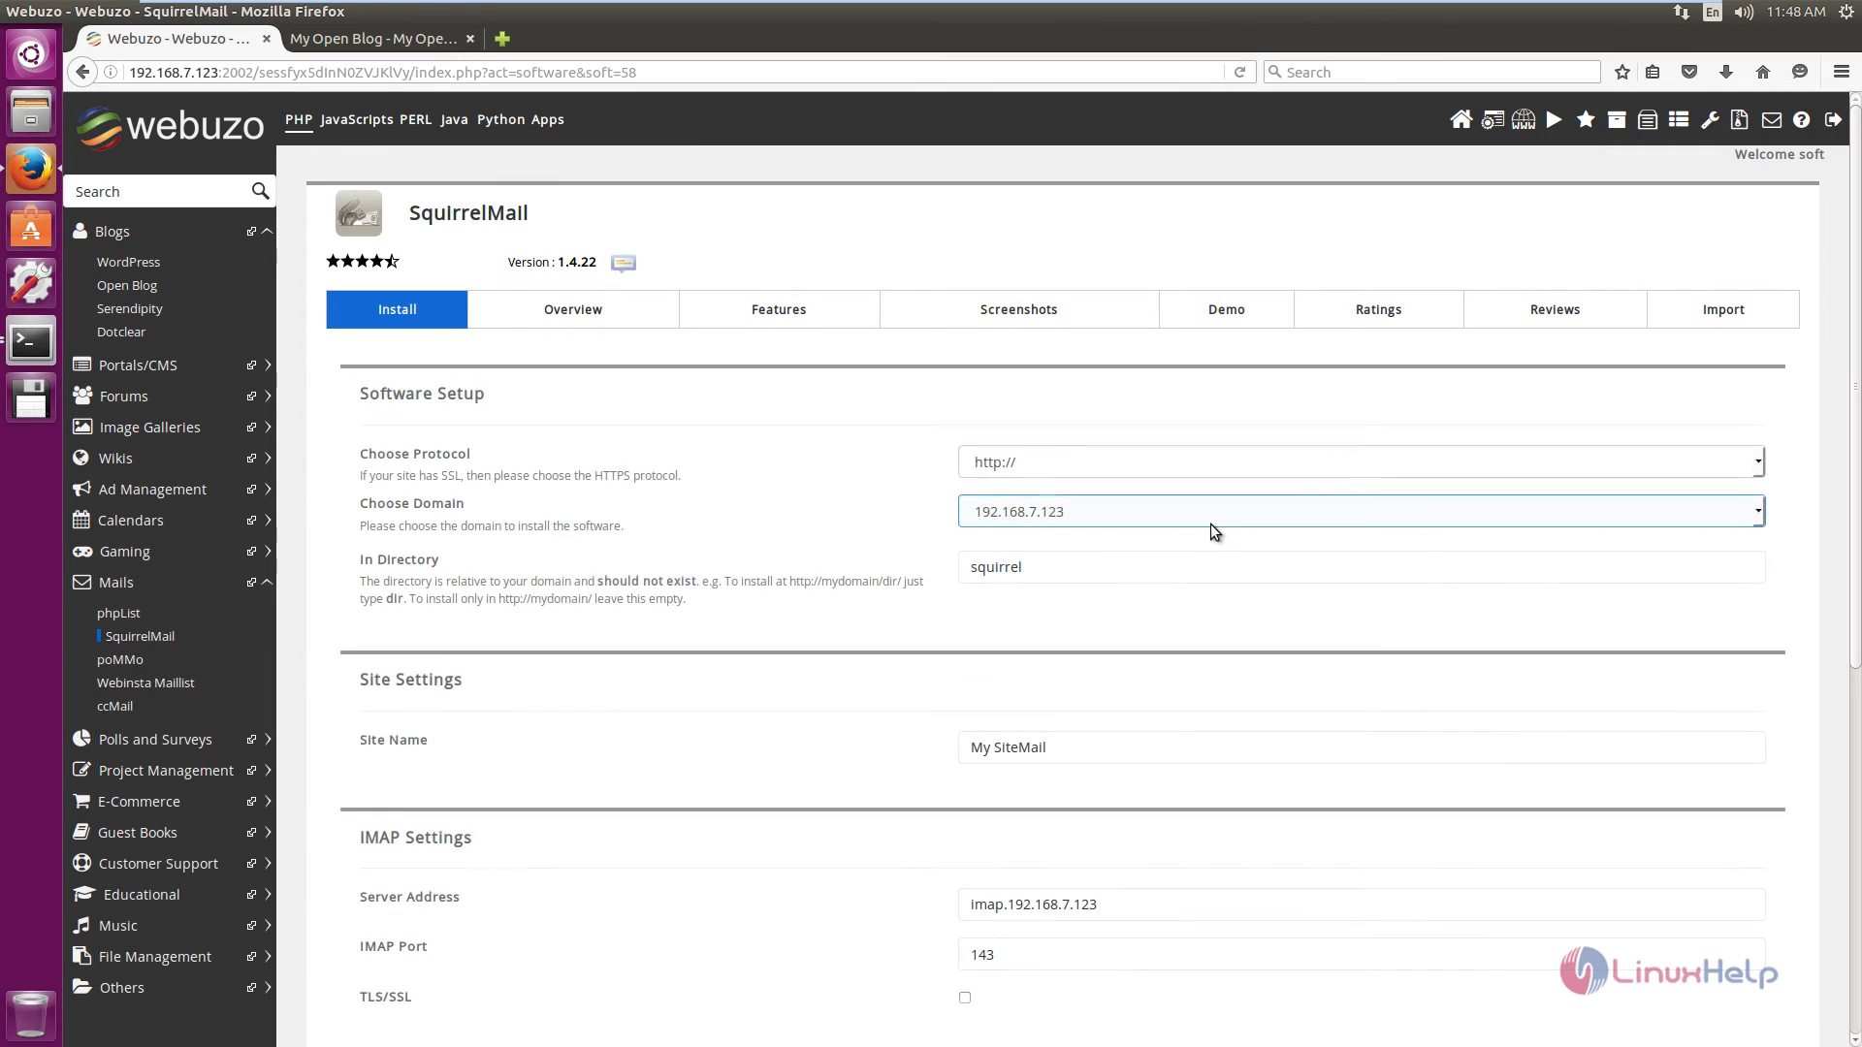
scroll(1119, 618, "down", 1)
scroll(865, 488, "down", 3)
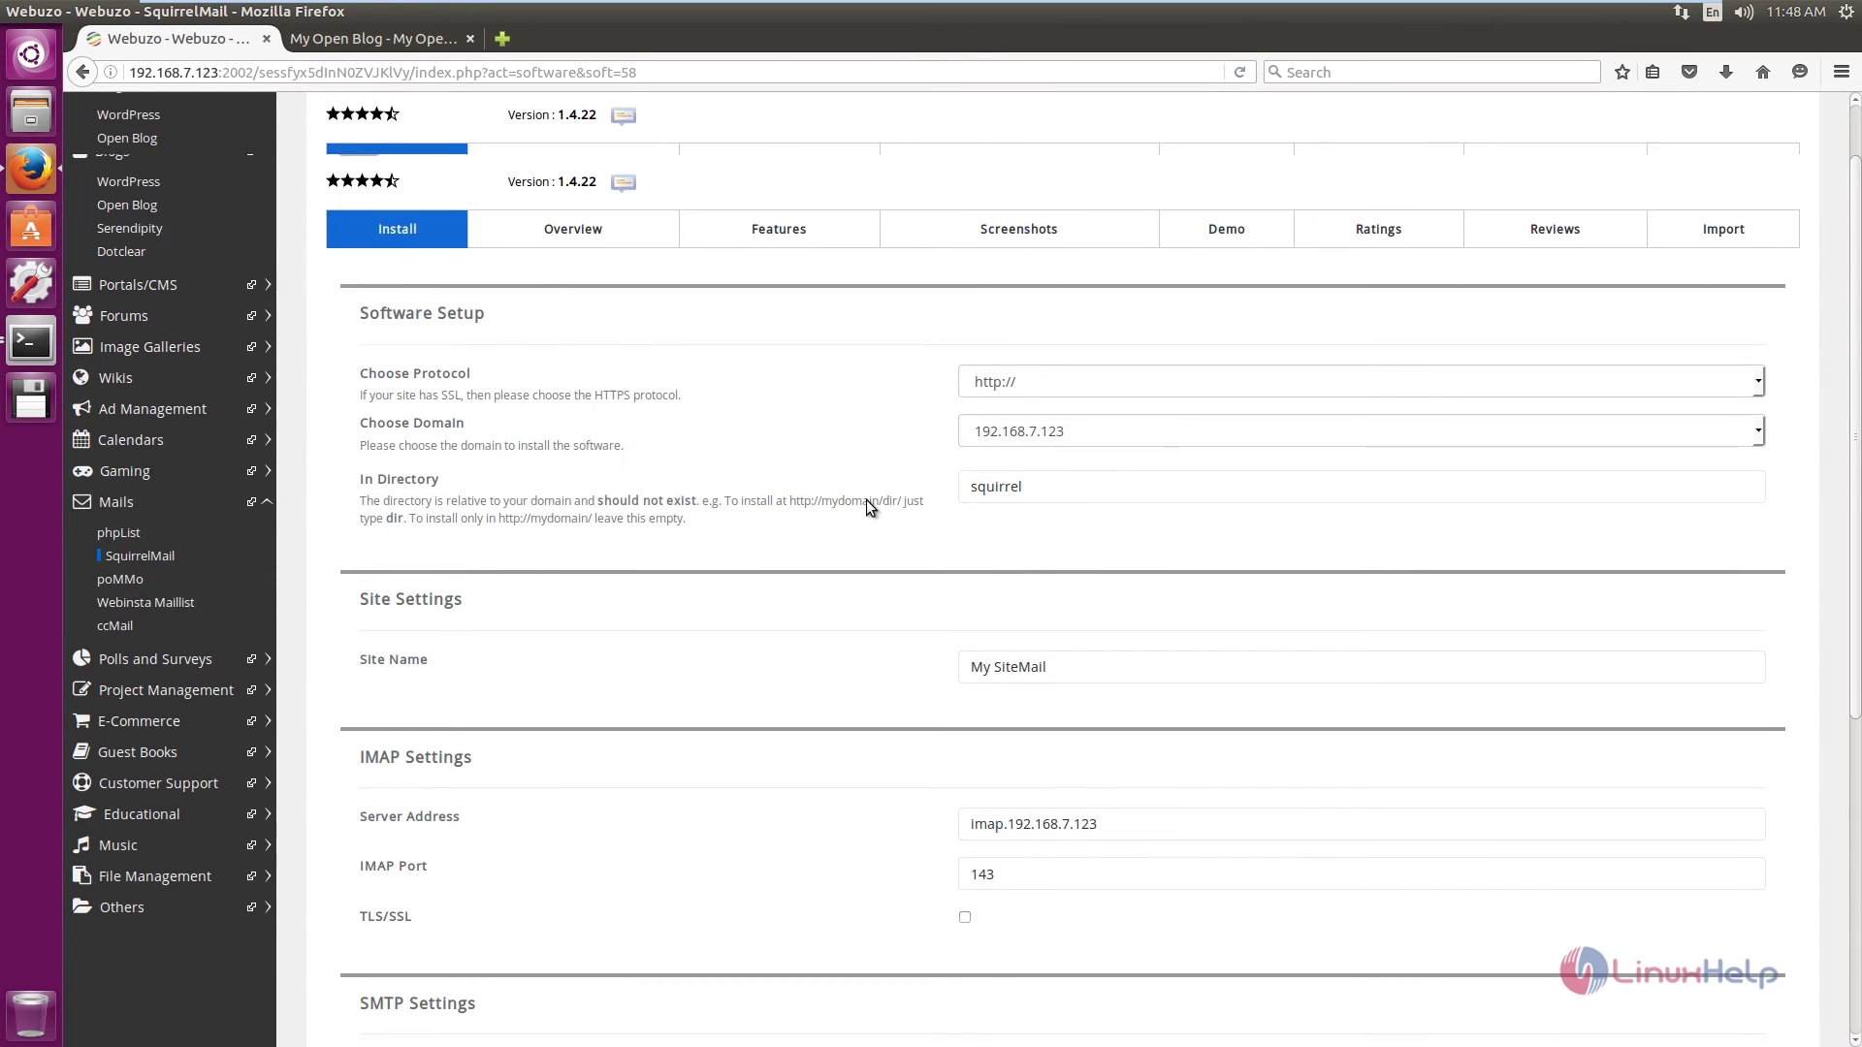
scroll(865, 498, "down", 5)
left_click(1068, 815)
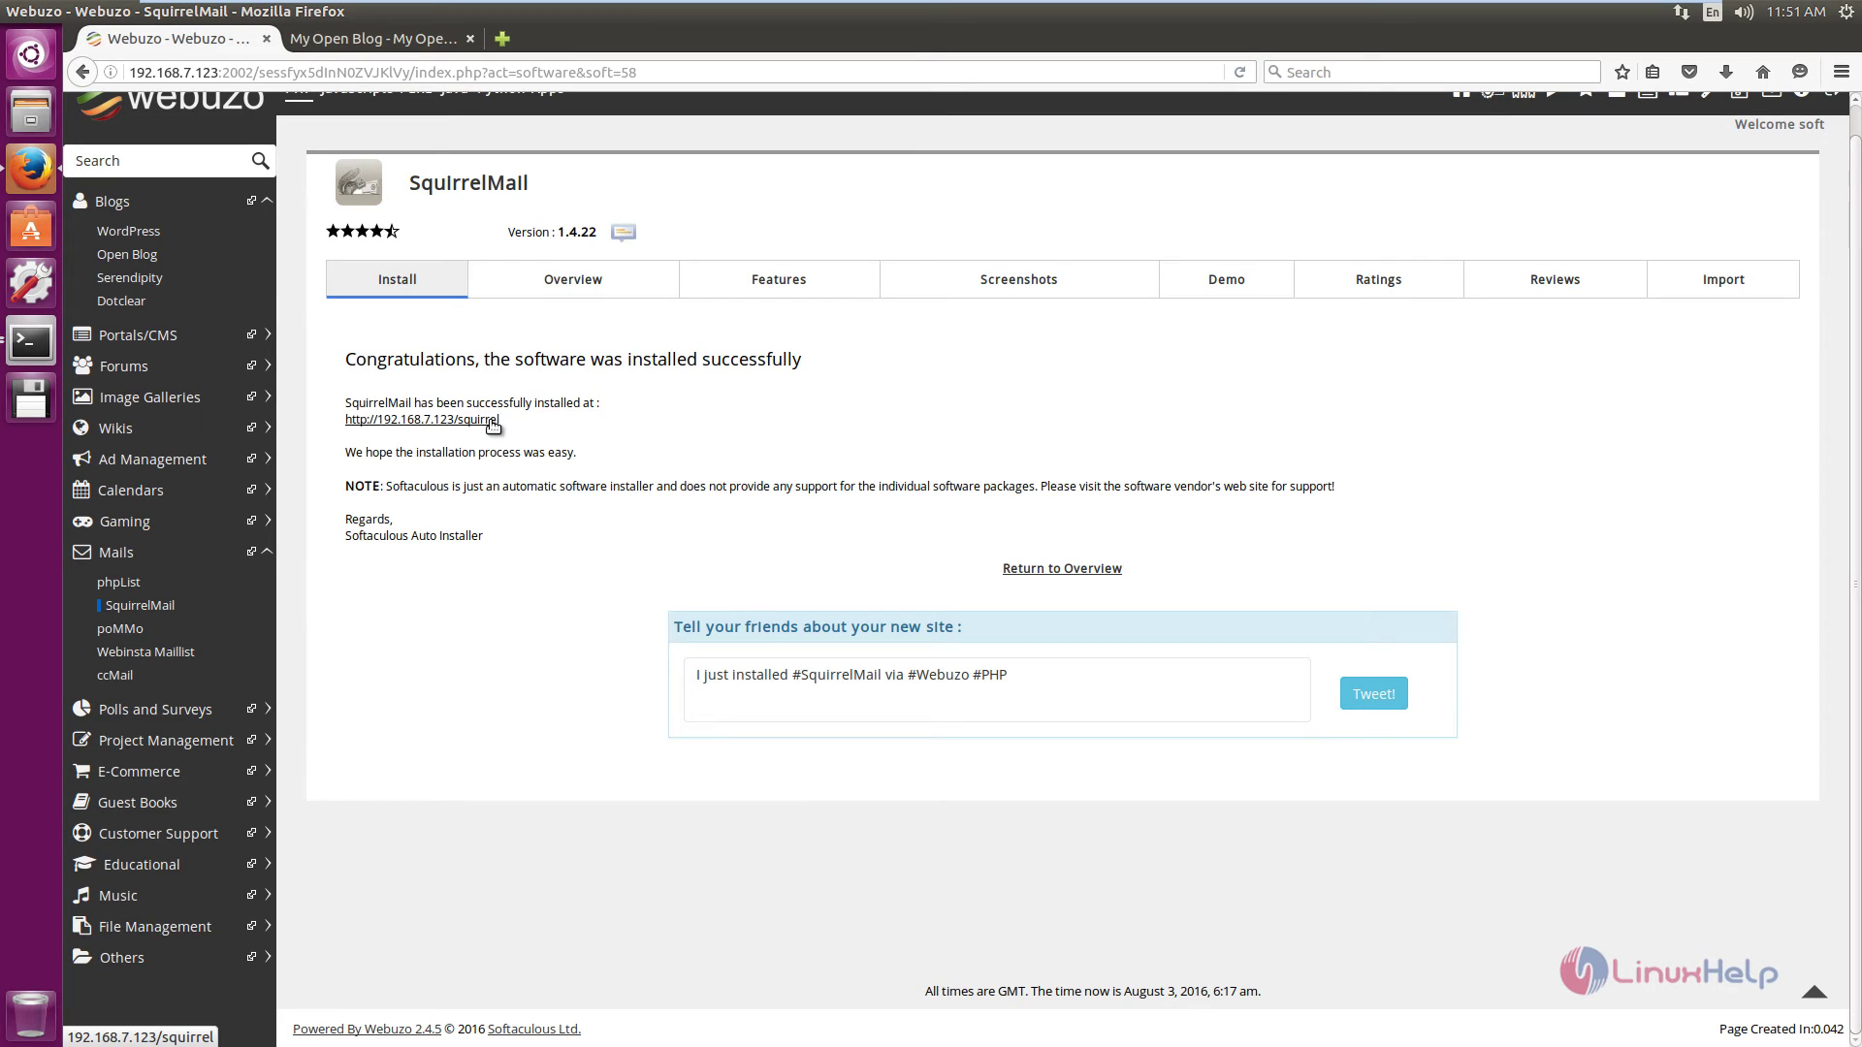
left_click(490, 421)
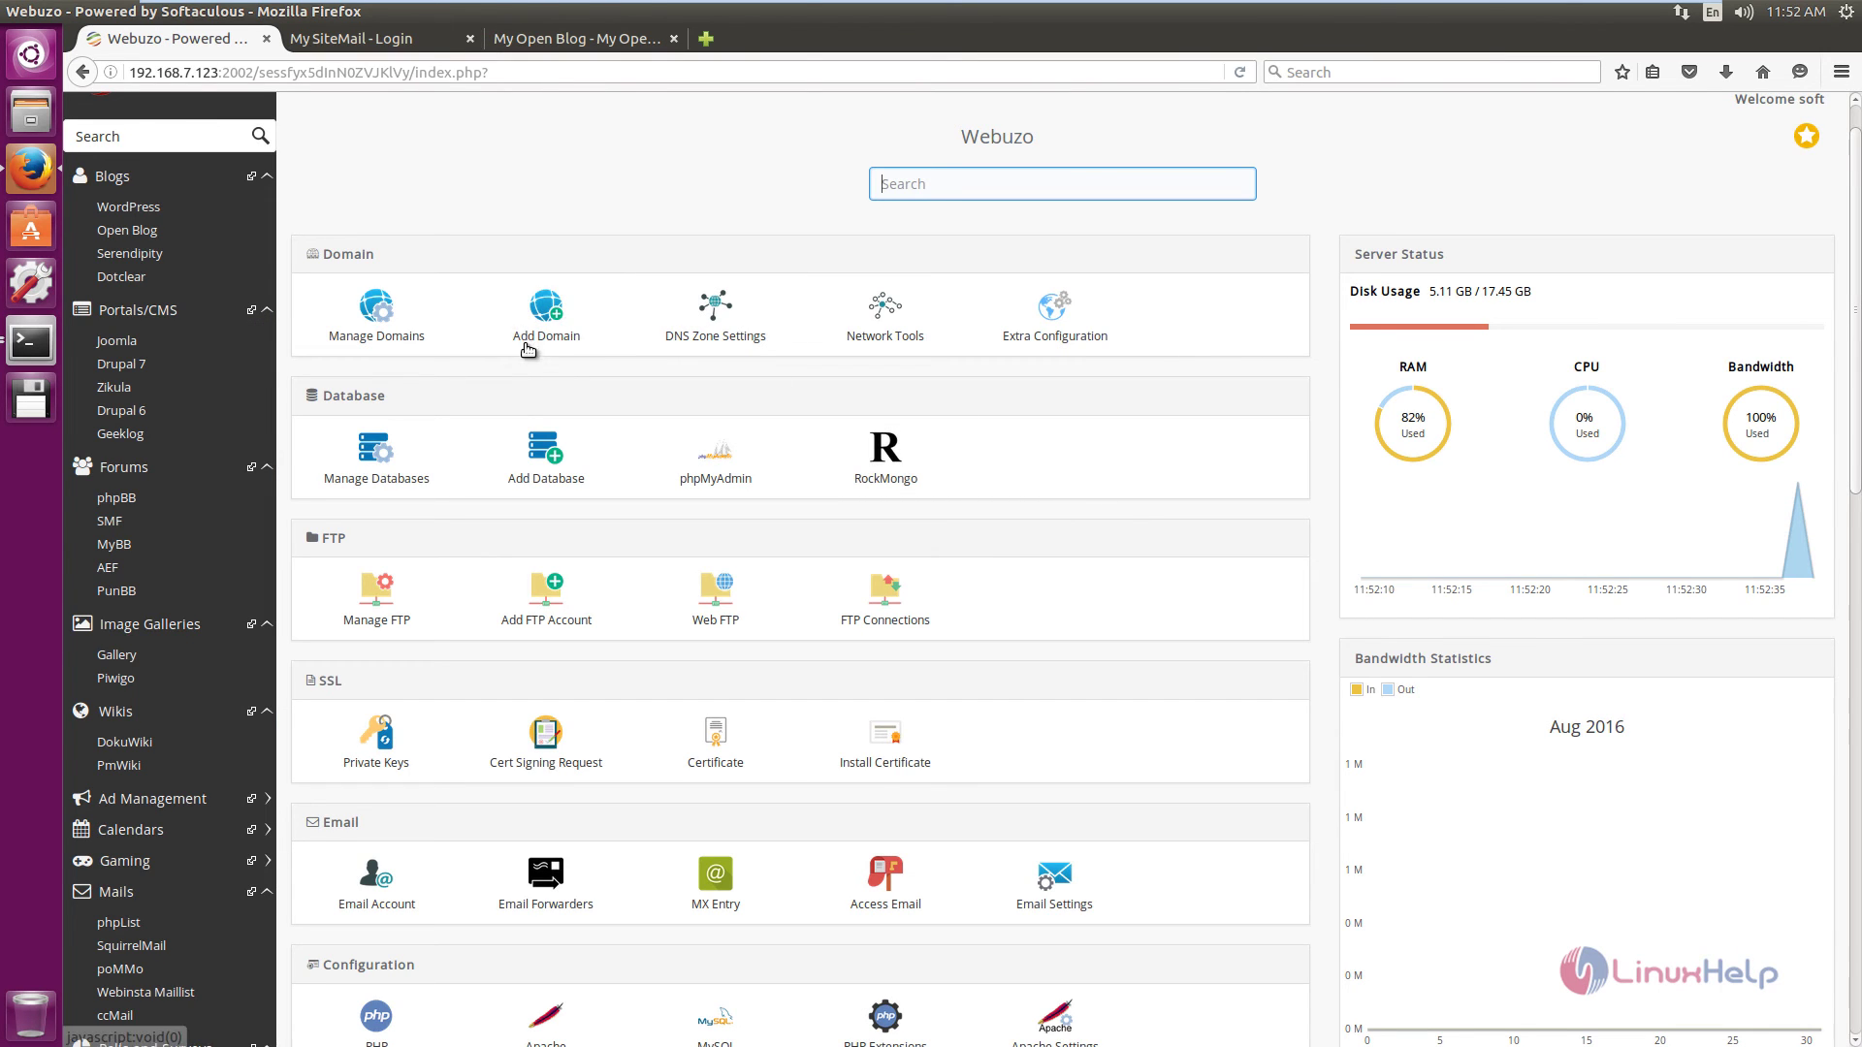
Add the addon domain newlinuxhelp.com and dismiss the success confirmation.
left_click(549, 327)
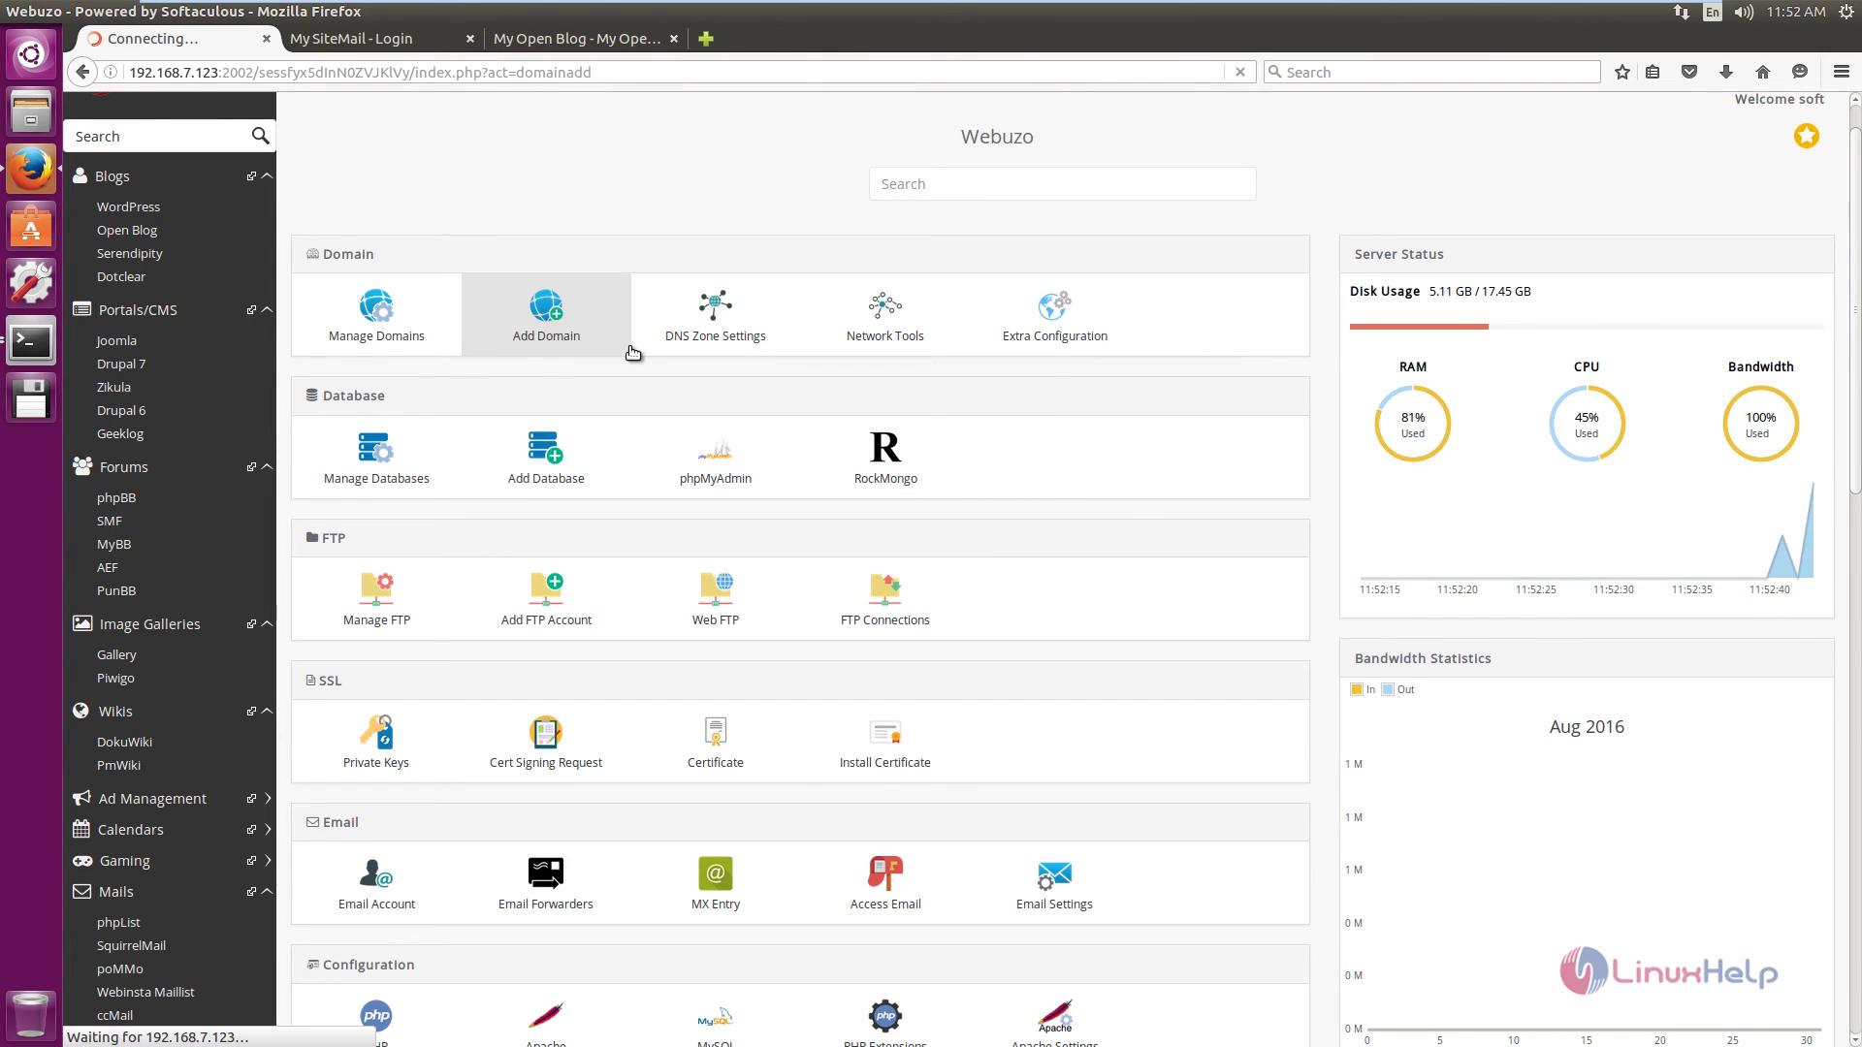
type("newlinuxhelp.com")
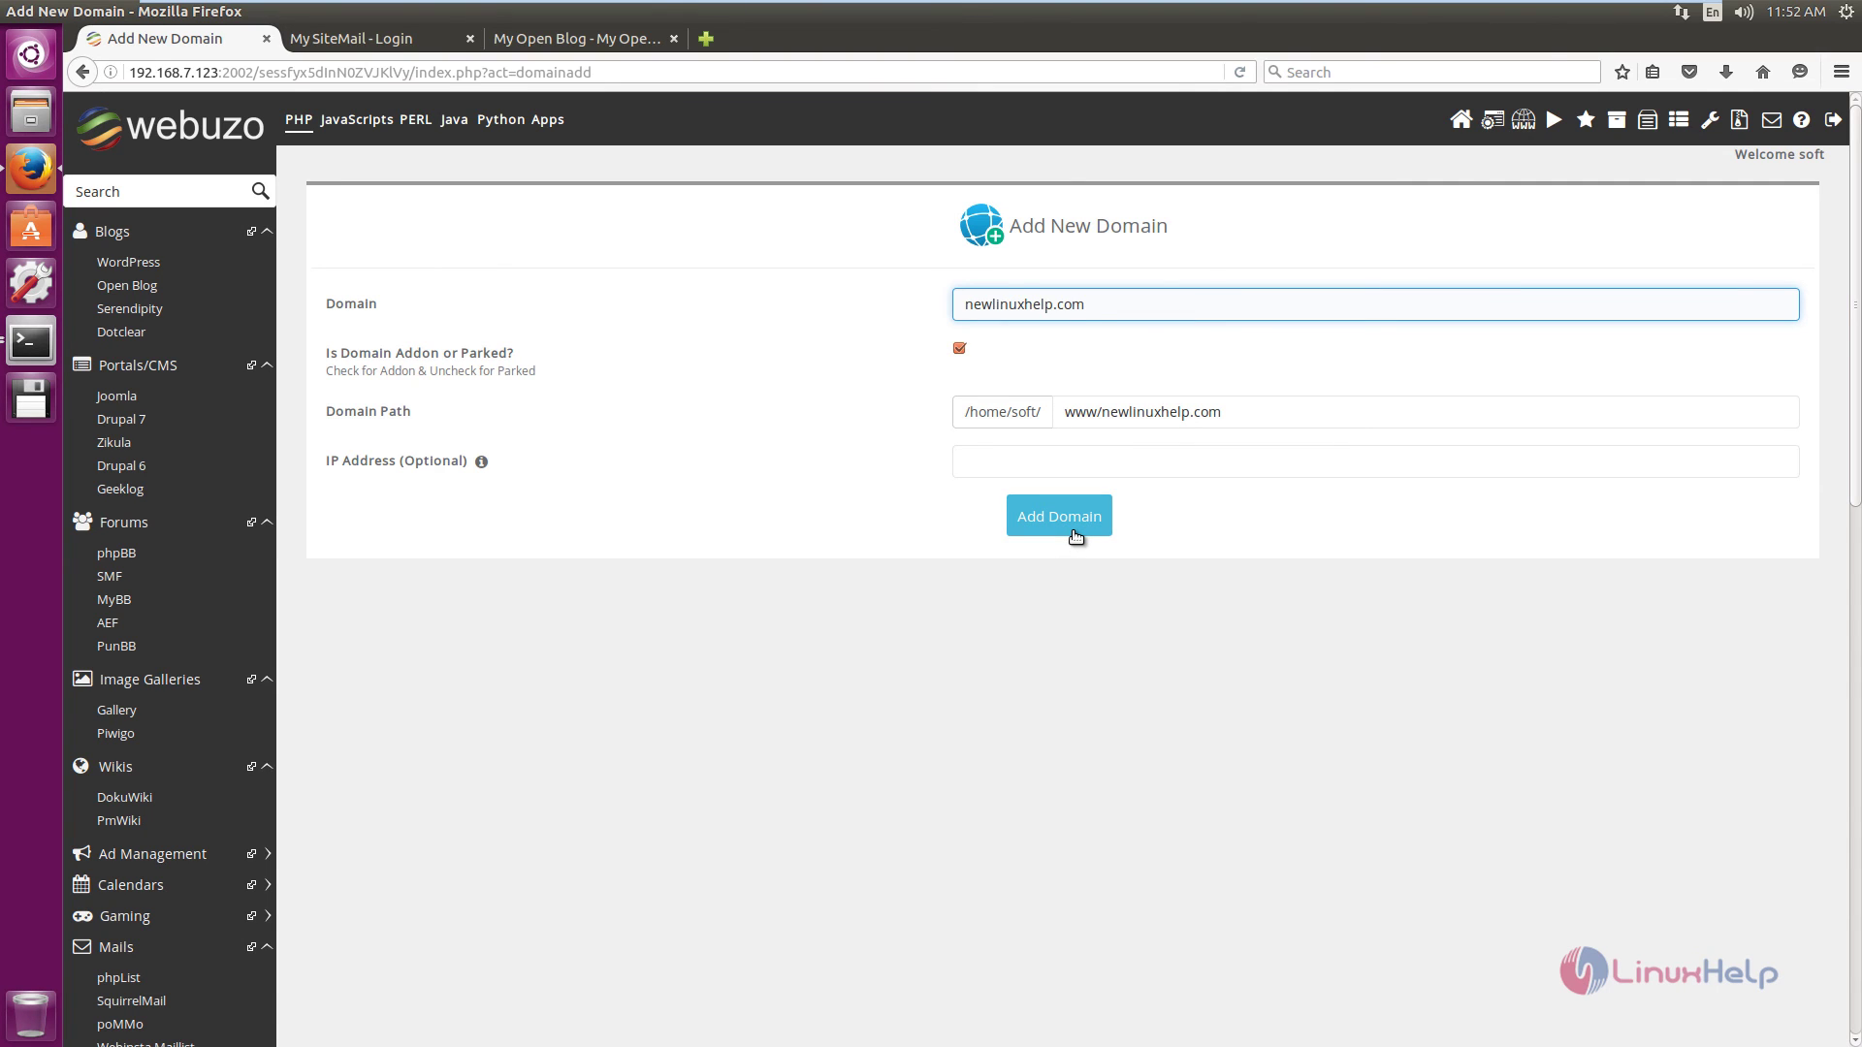
left_click(1074, 537)
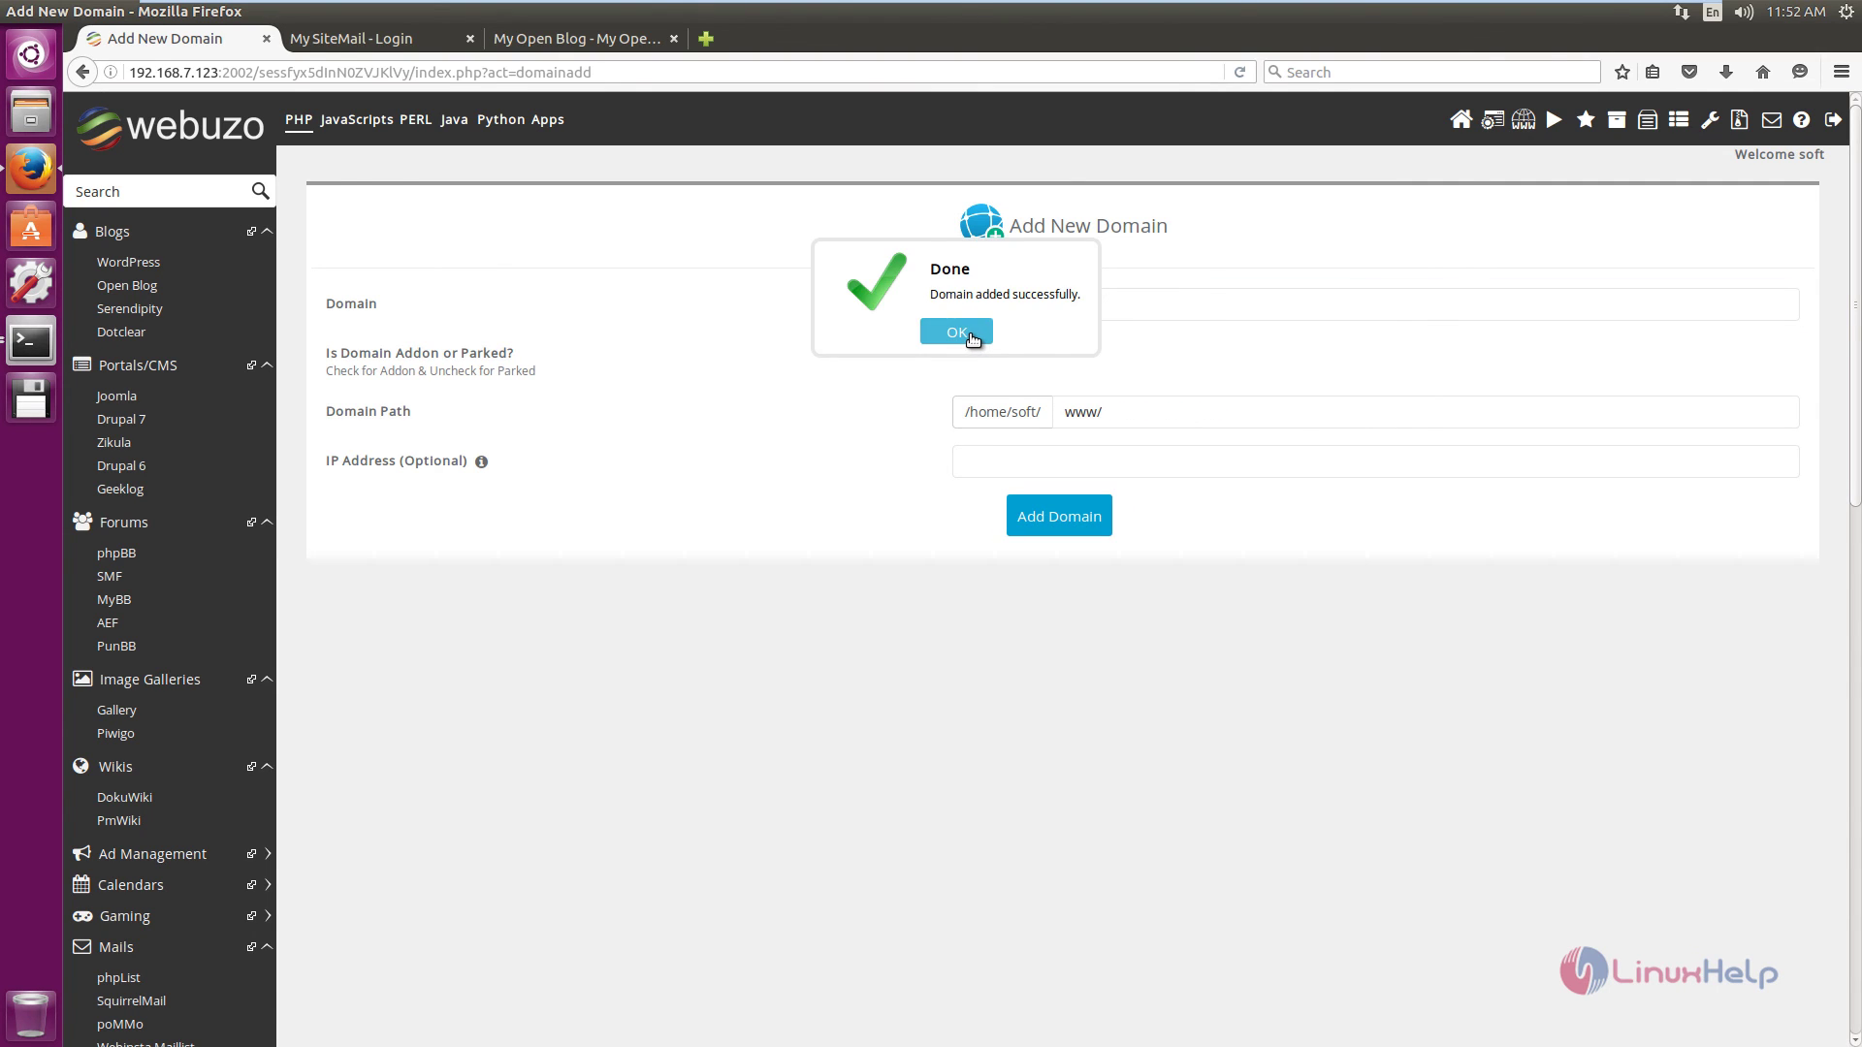
left_click(972, 334)
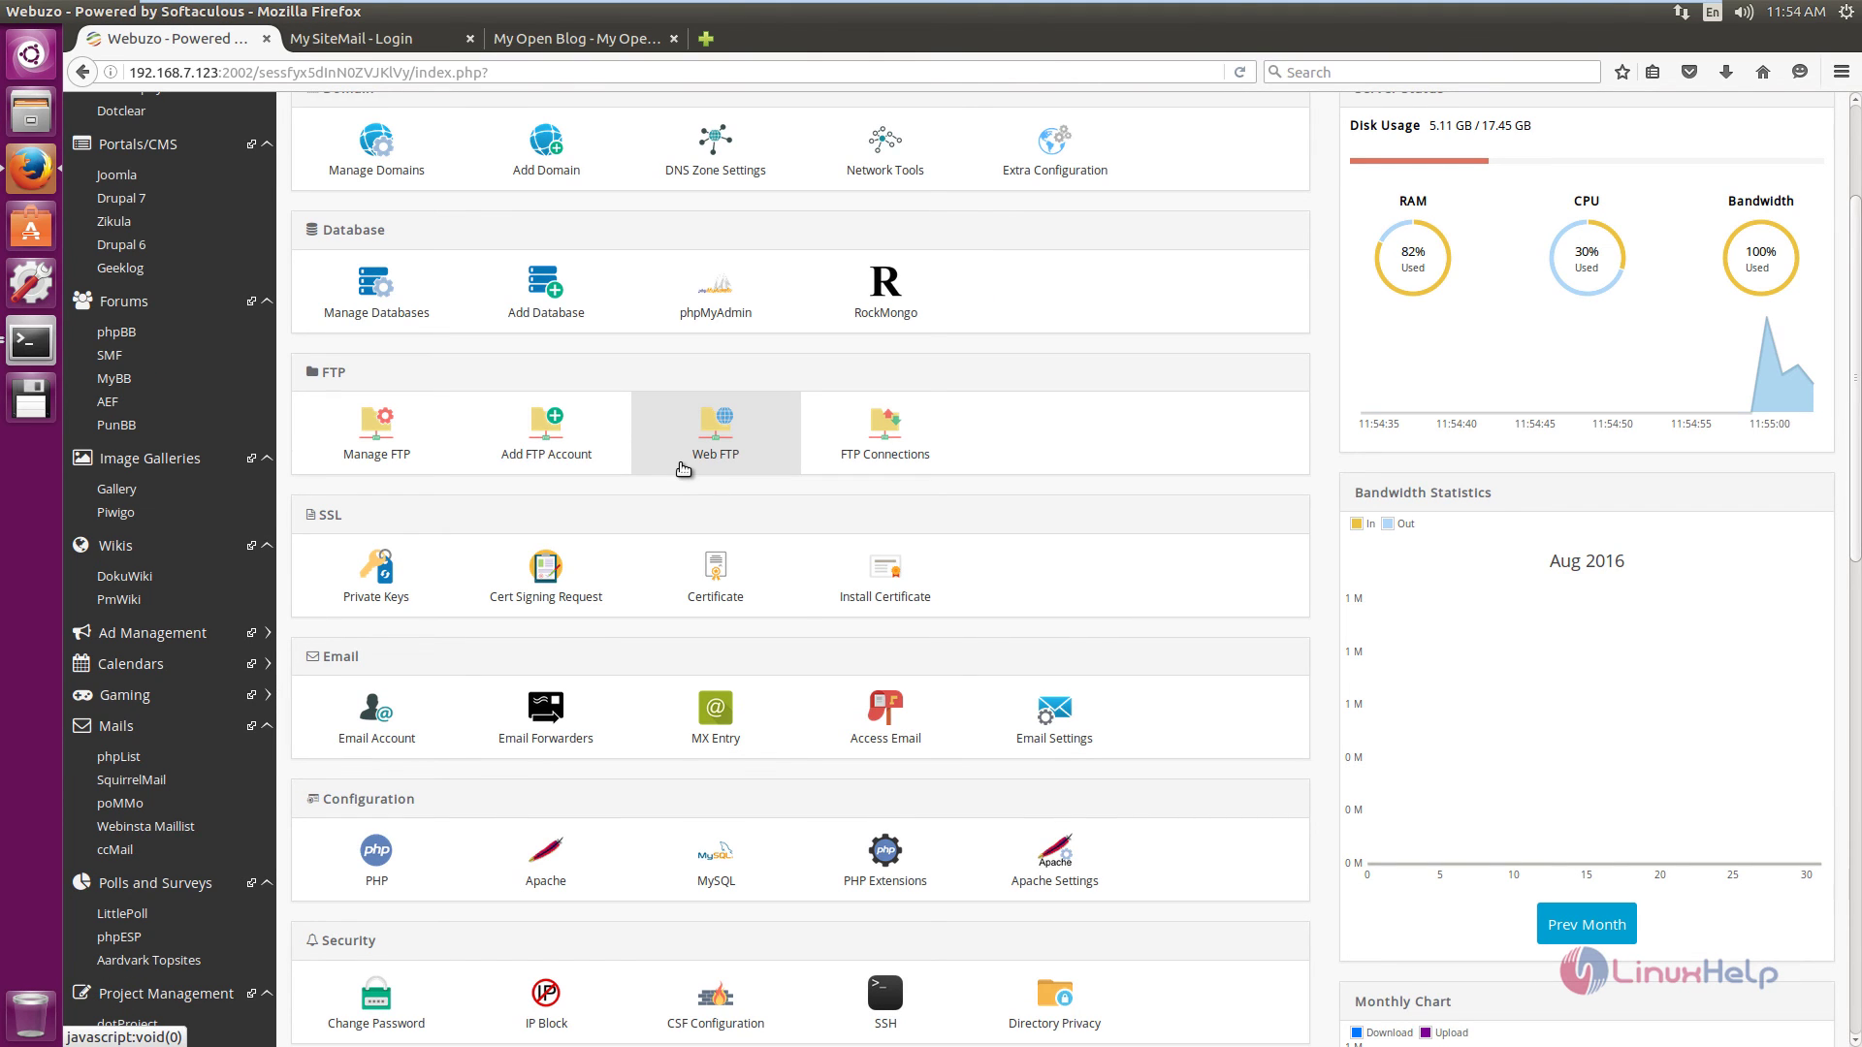
scroll(516, 625, "up", 3)
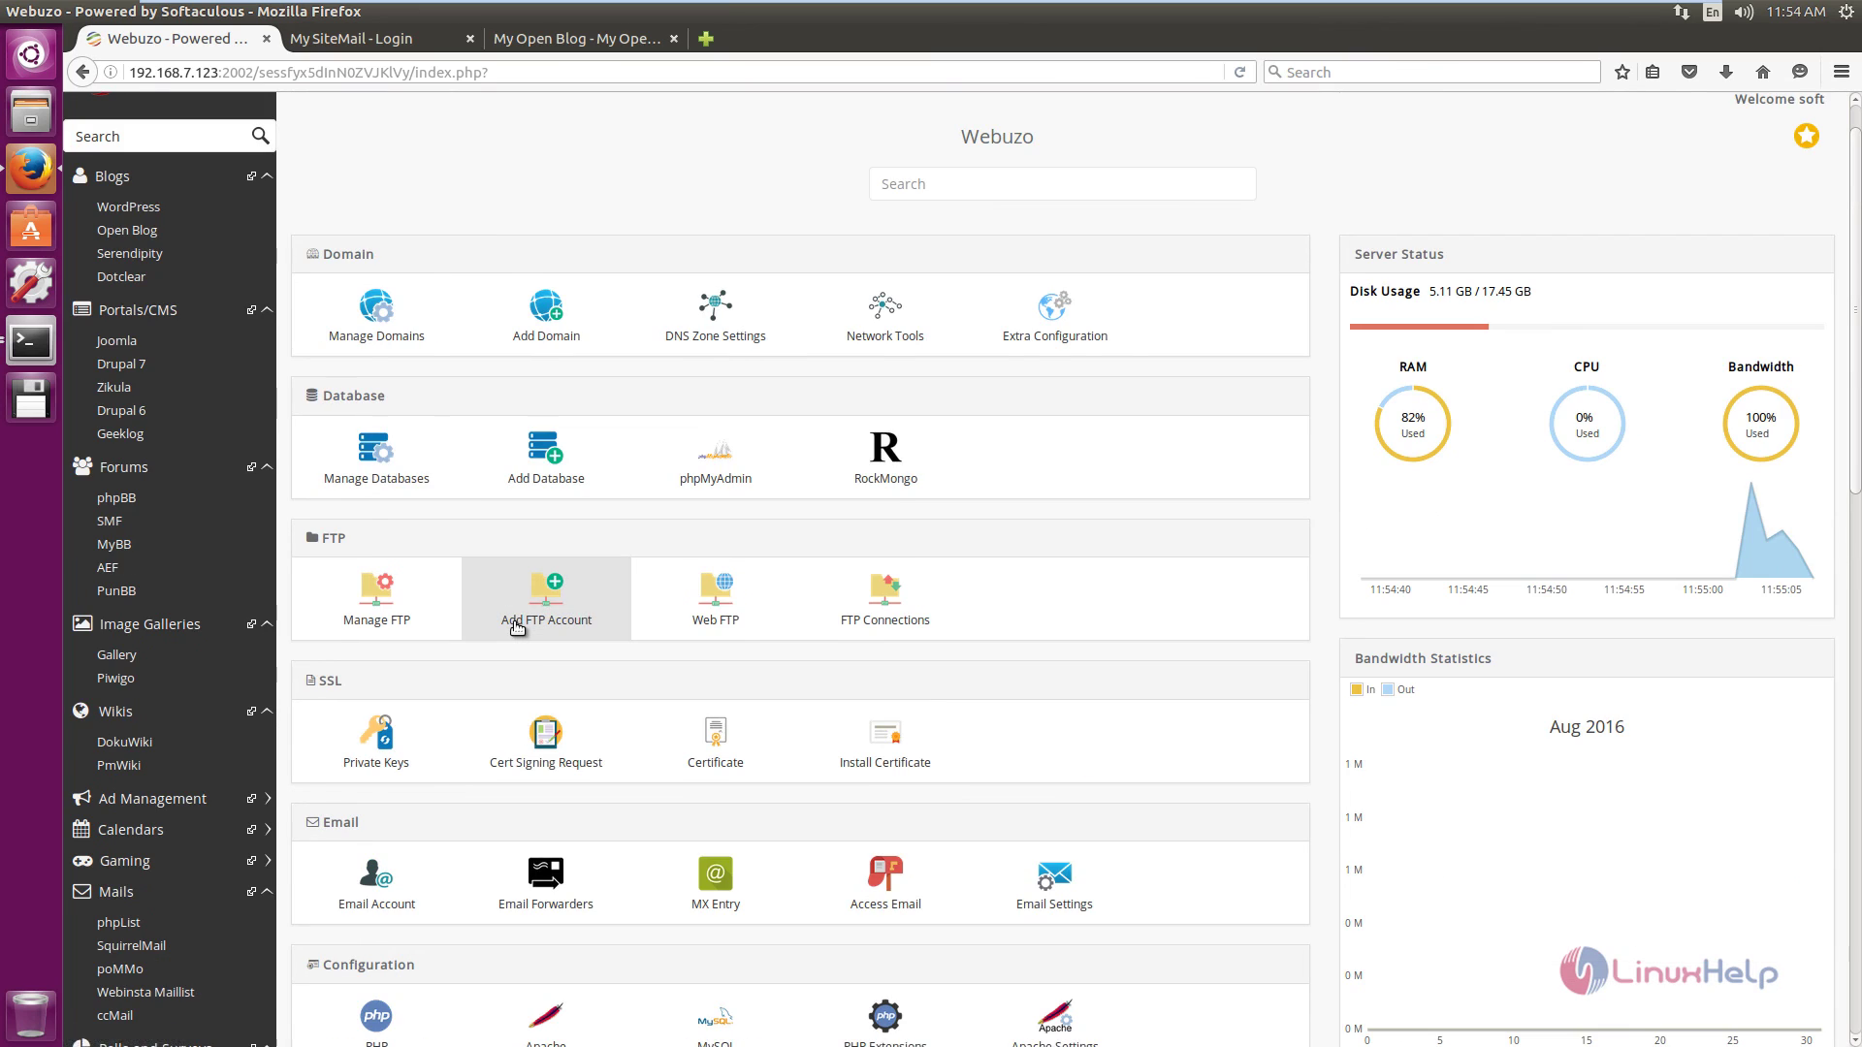
scroll(586, 293, "up", 1)
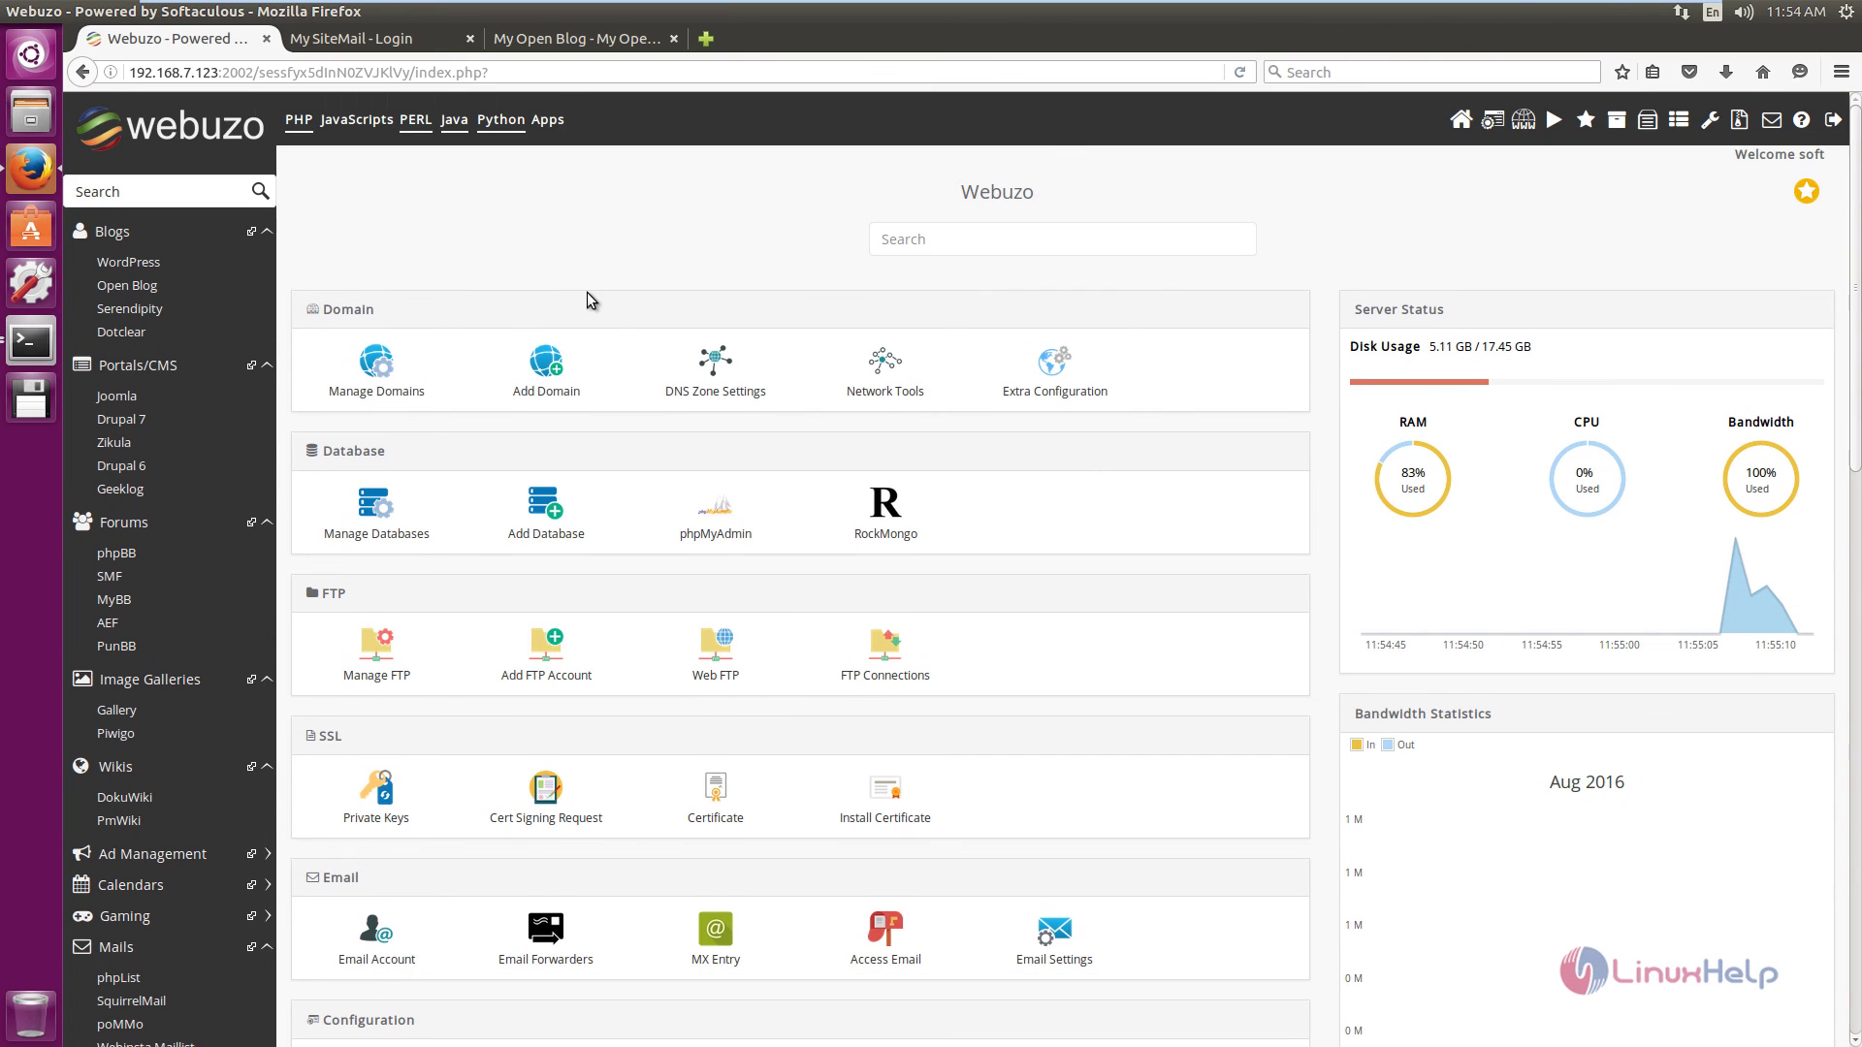